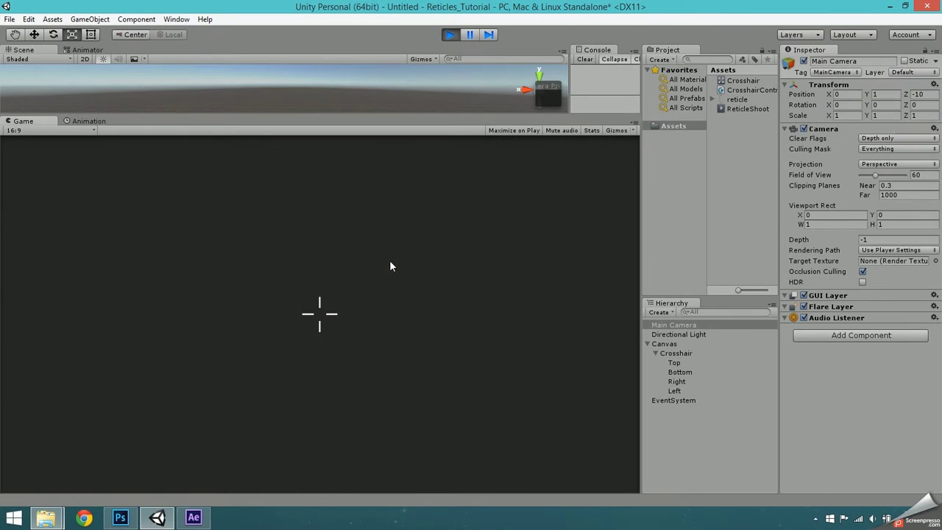
Step: Fire the crosshair's shoot animation twice in the Game view, then stop Play mode
click(390, 262)
click(390, 262)
click(449, 35)
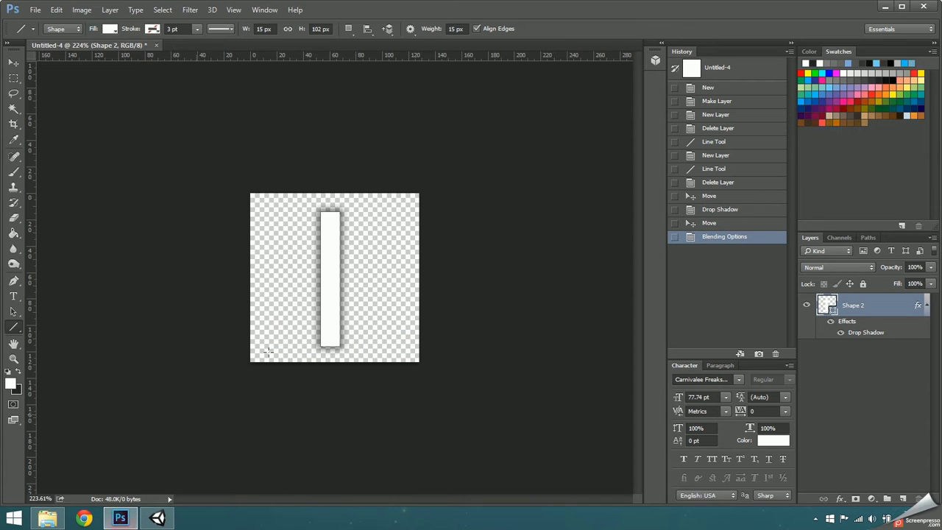
Step: Start a new Photoshop document of 128 × 128 pixels at 300 pixels per inch
click(36, 10)
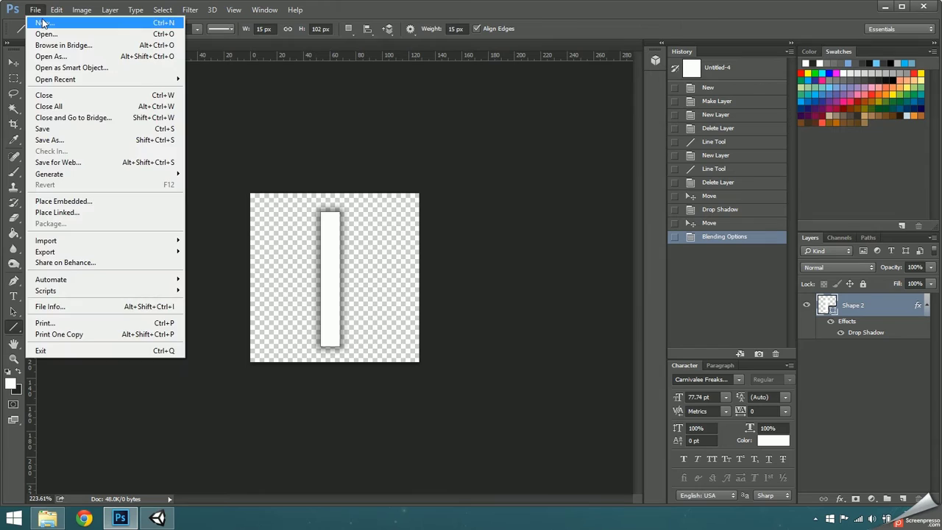
click(42, 22)
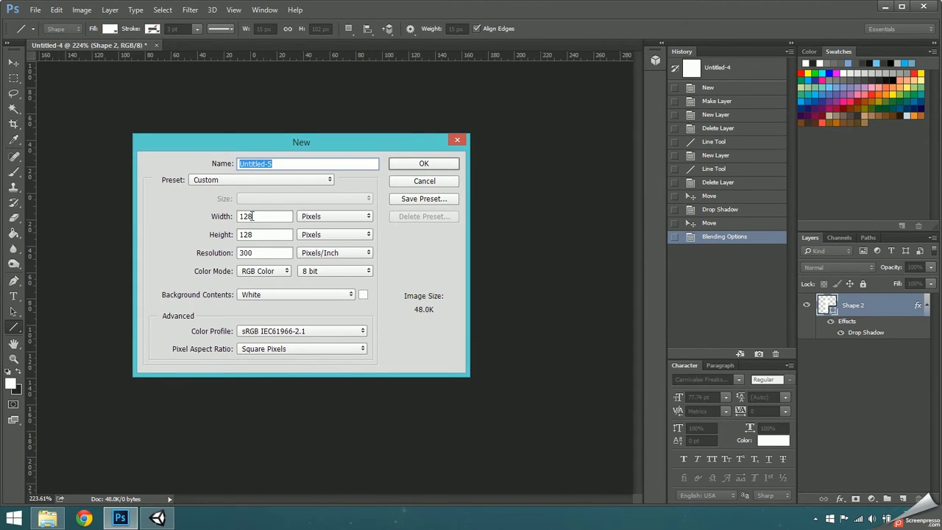
key(Tab)
key(Tab)
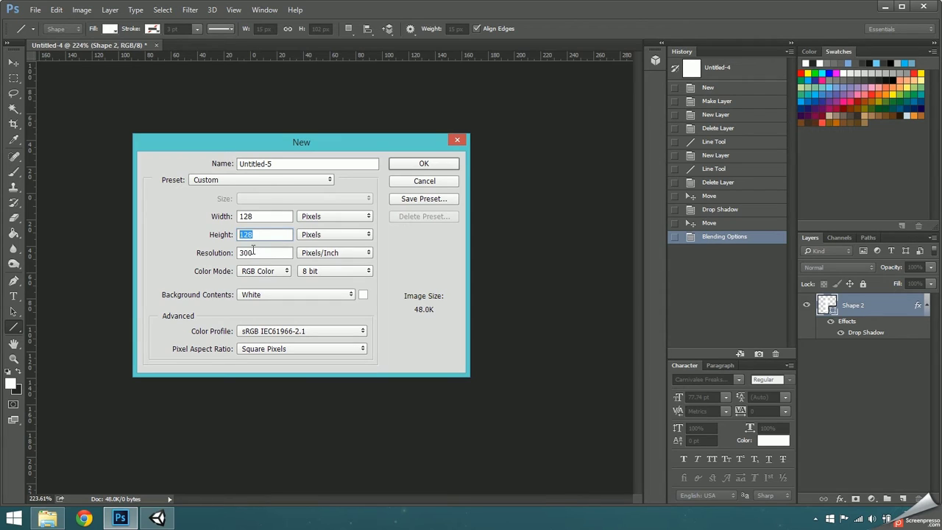
key(Tab)
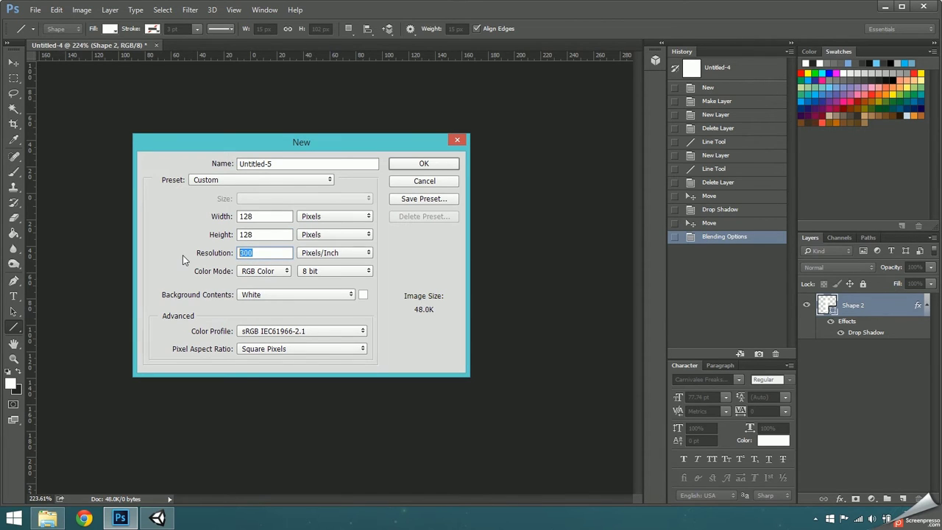
Step: Create the 128 × 128 document and replace its Background with an empty transparent layer
click(414, 171)
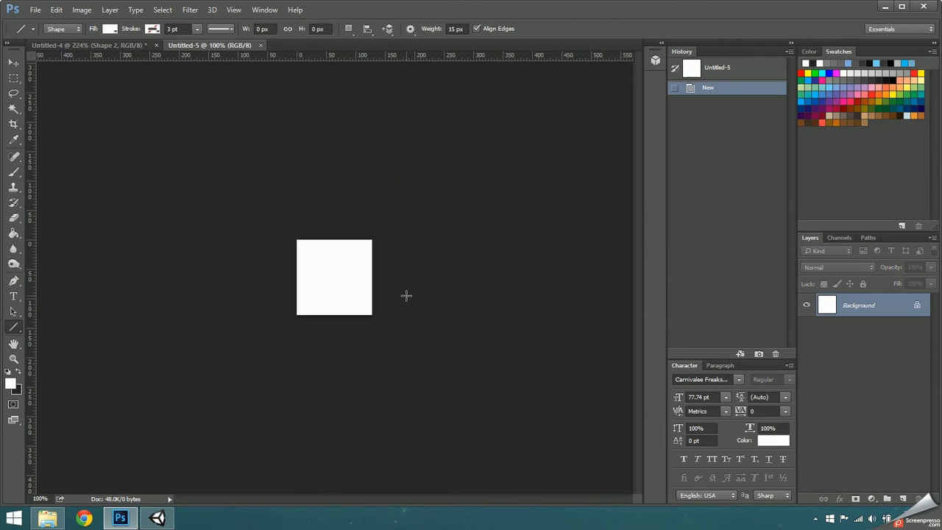
alt+scroll(277, 312, up, 3)
alt+scroll(282, 308, up, 1)
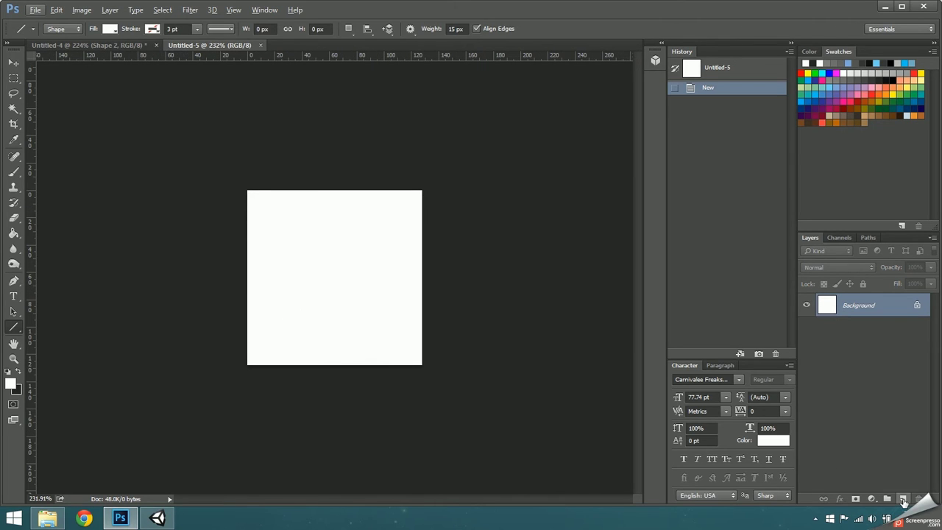
click(903, 498)
double_click(851, 328)
key(Return)
key(Delete)
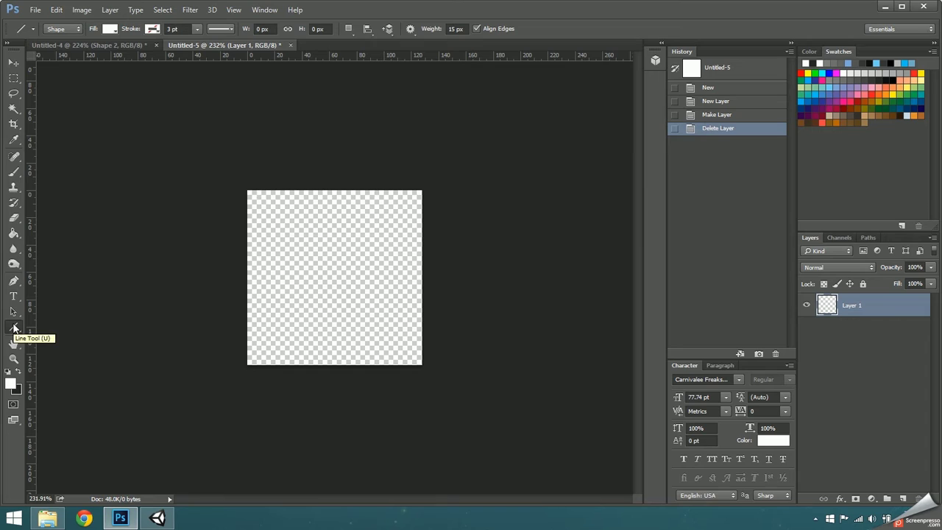
Step: Draw a 15 px wide white vertical bar down the canvas and nudge it slightly right
click(466, 28)
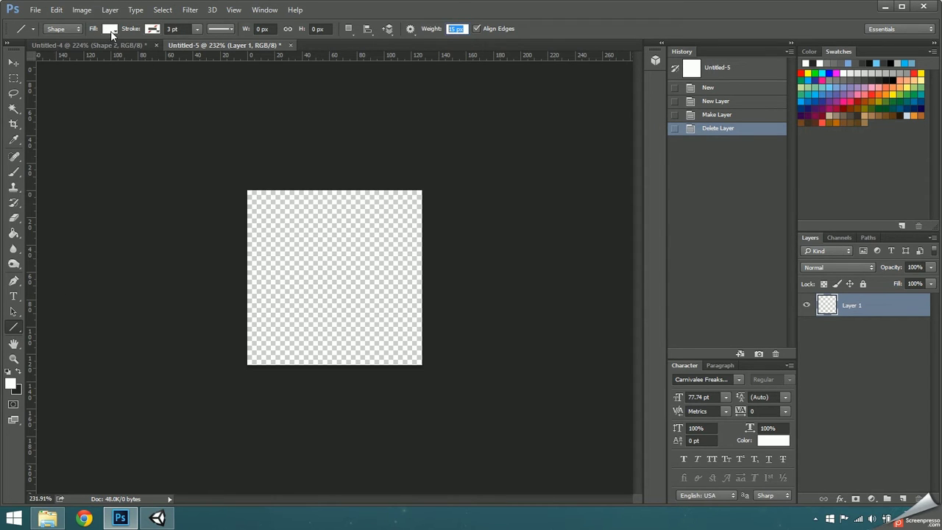
drag(319, 210, 321, 340)
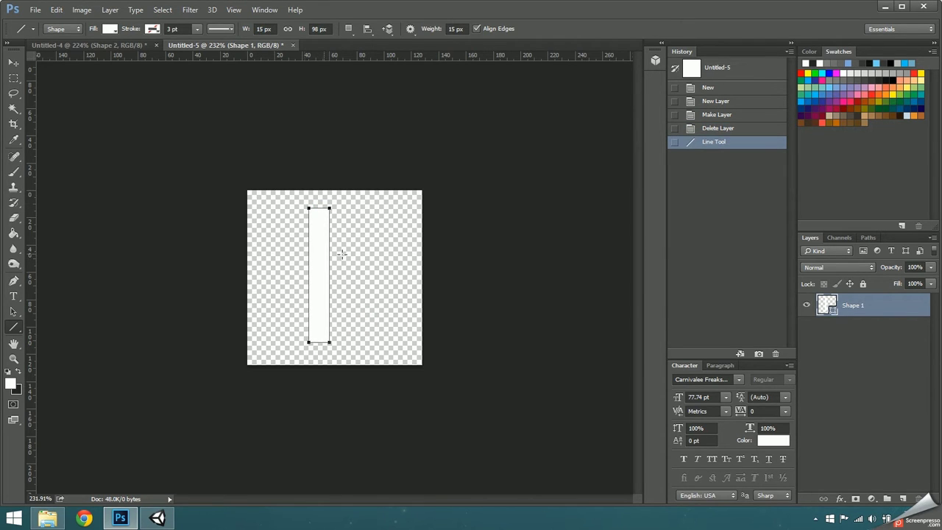
key(v)
drag(317, 257, 332, 263)
Step: Give Shape 1 a drop shadow with distance 0, spread 40 and size 5
double_click(889, 302)
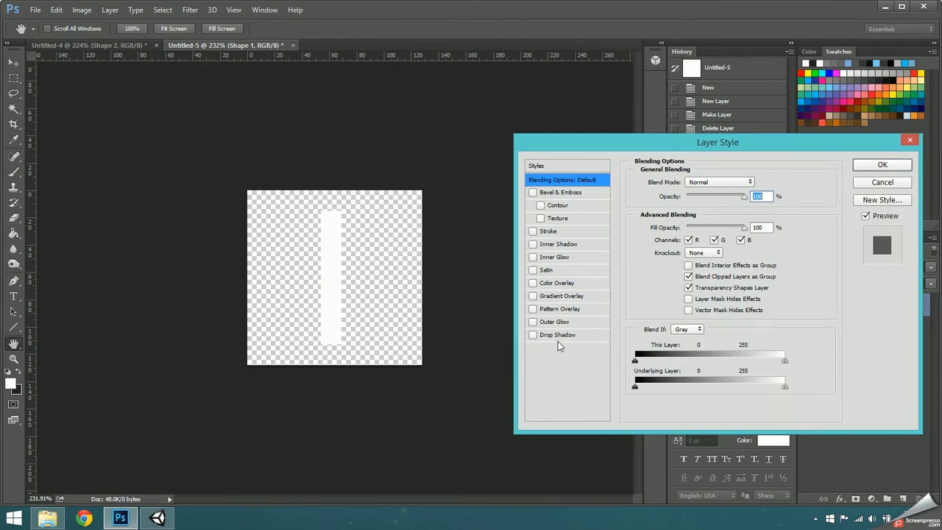
click(563, 335)
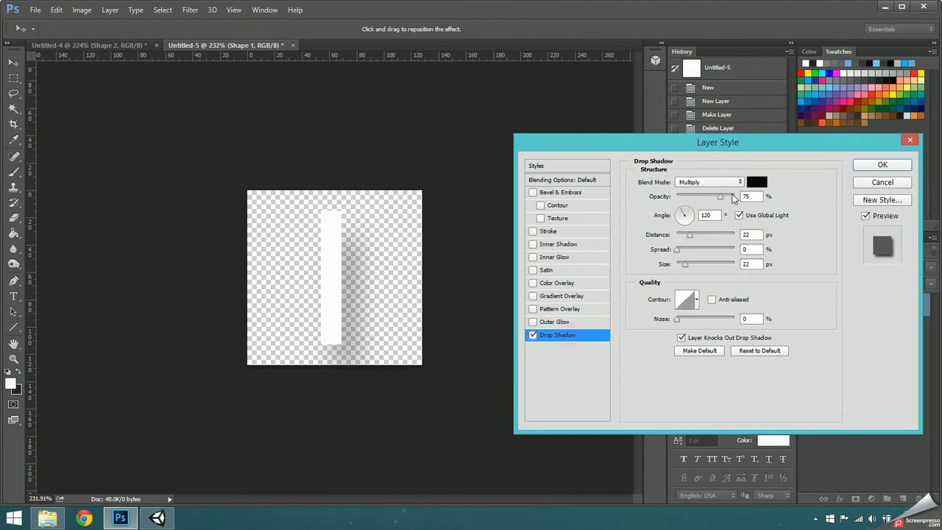
double_click(747, 234)
text(0)
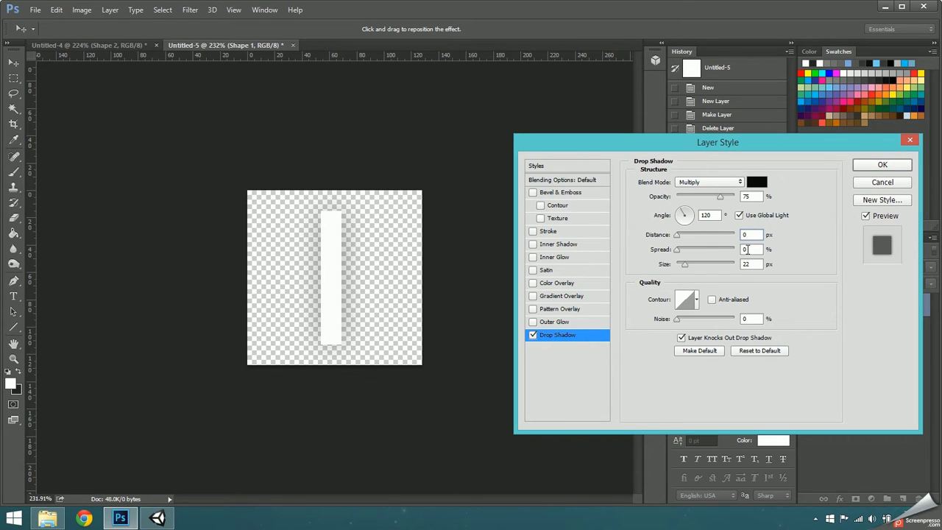
double_click(748, 249)
text(40)
double_click(749, 264)
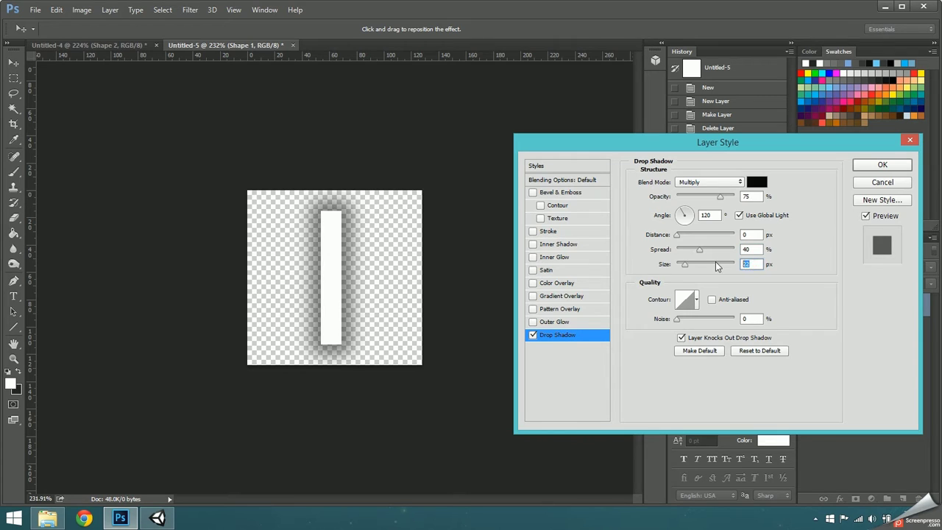
text(5)
click(869, 166)
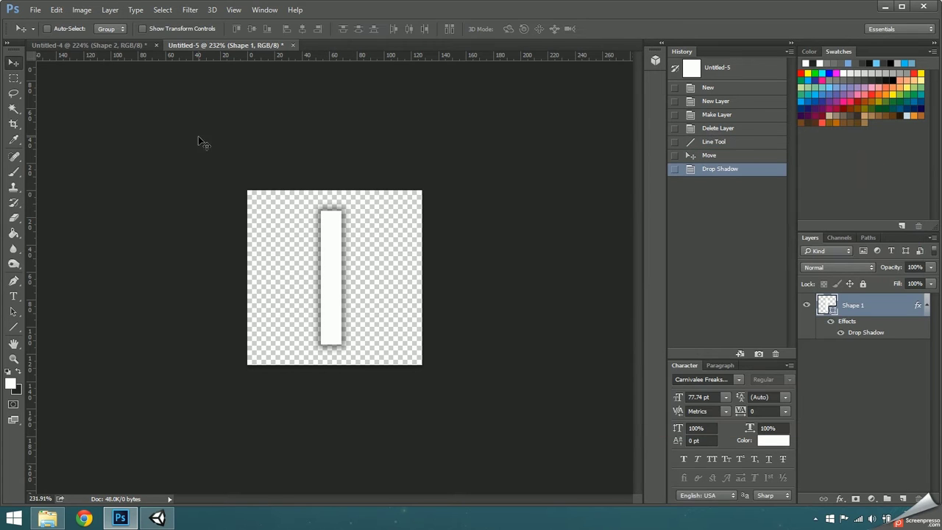
Step: Save the bar as PNG file reticle in the Unity project's Assets folder and return to Unity
click(34, 11)
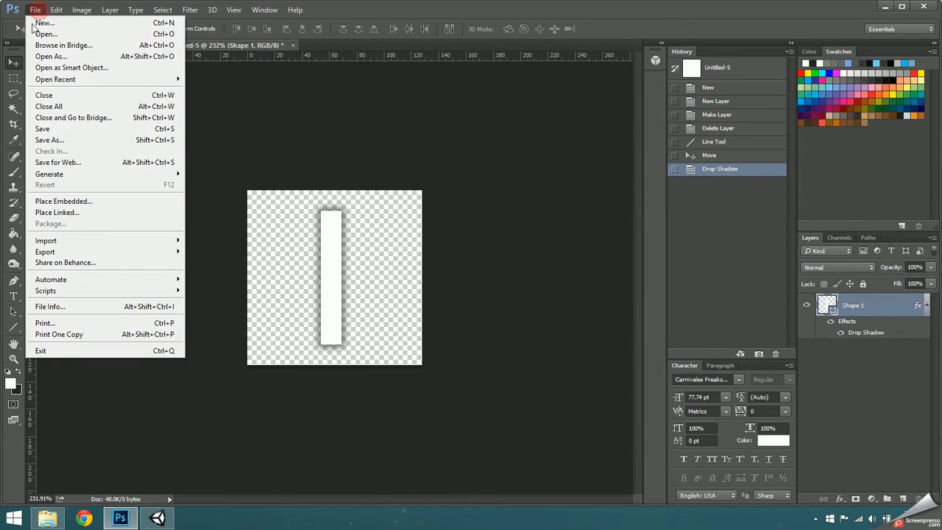
click(52, 139)
drag(169, 16, 389, 30)
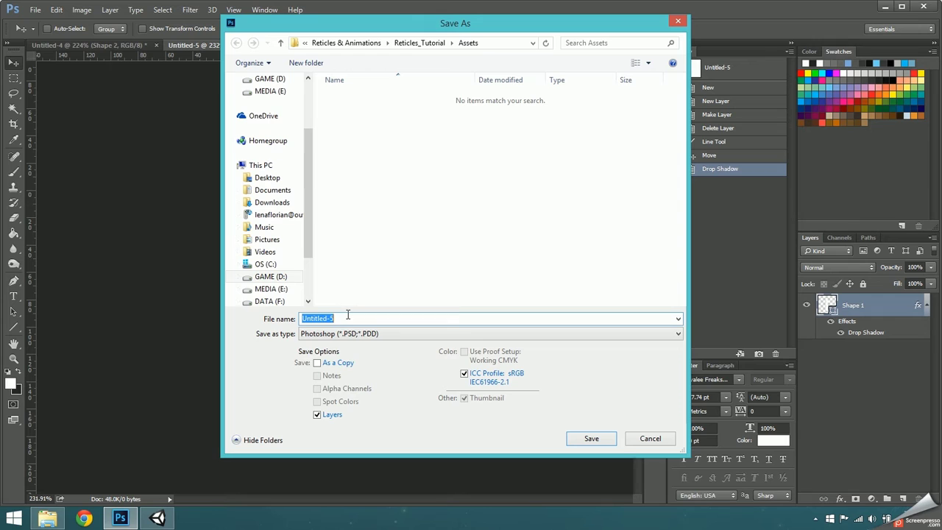
text(reticle)
click(344, 336)
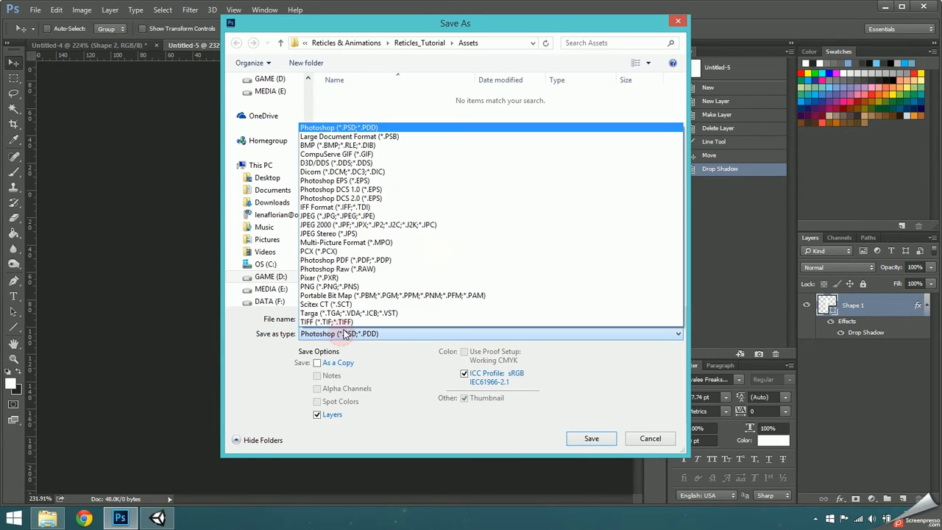
click(365, 287)
click(599, 439)
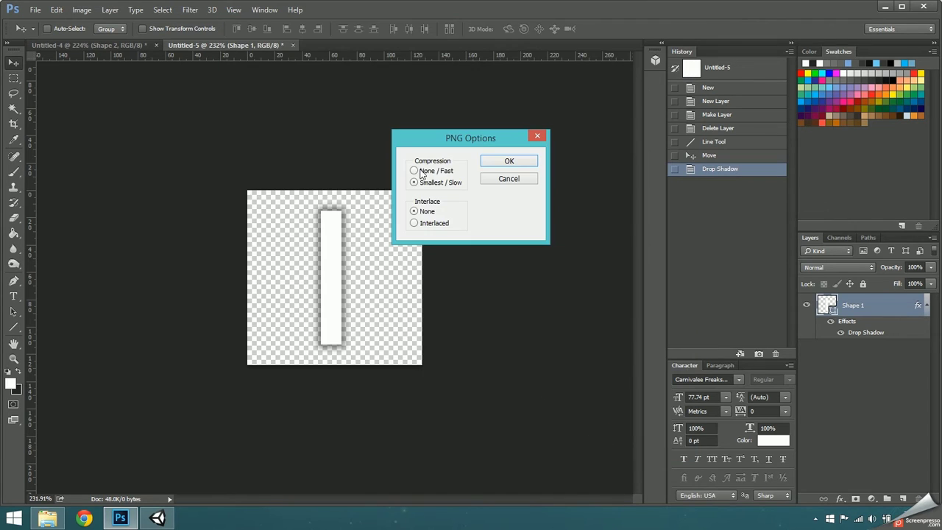
click(495, 162)
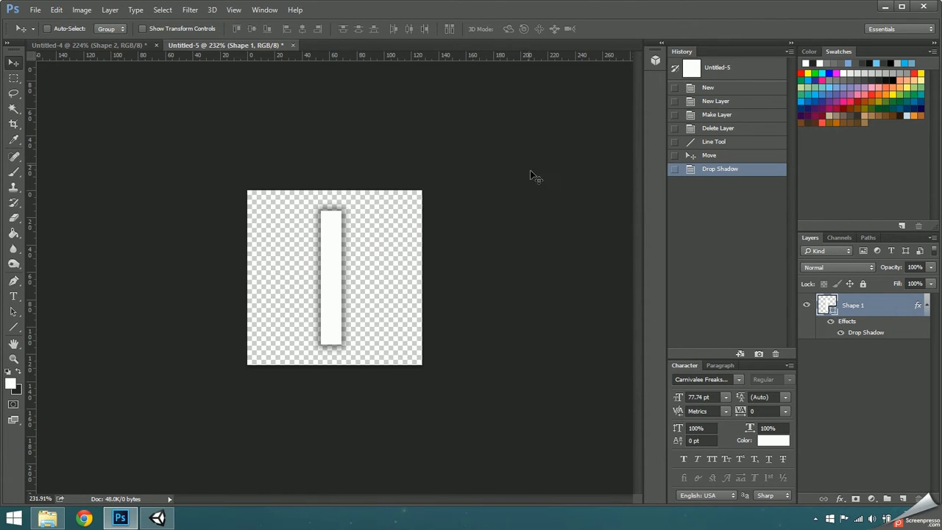
key(alt+Tab)
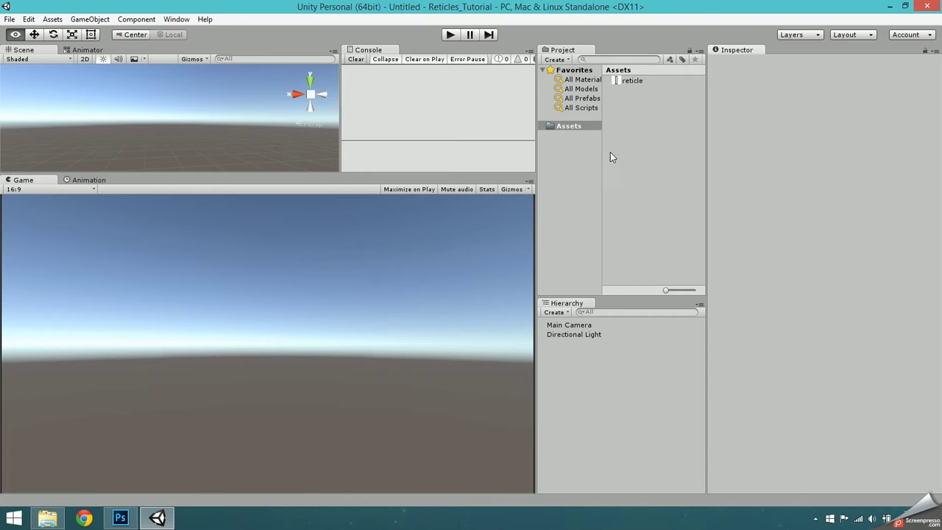
Step: Import the reticle texture as Sprite (2D and UI) with Max Size 128 and Truecolor format
click(628, 81)
click(827, 88)
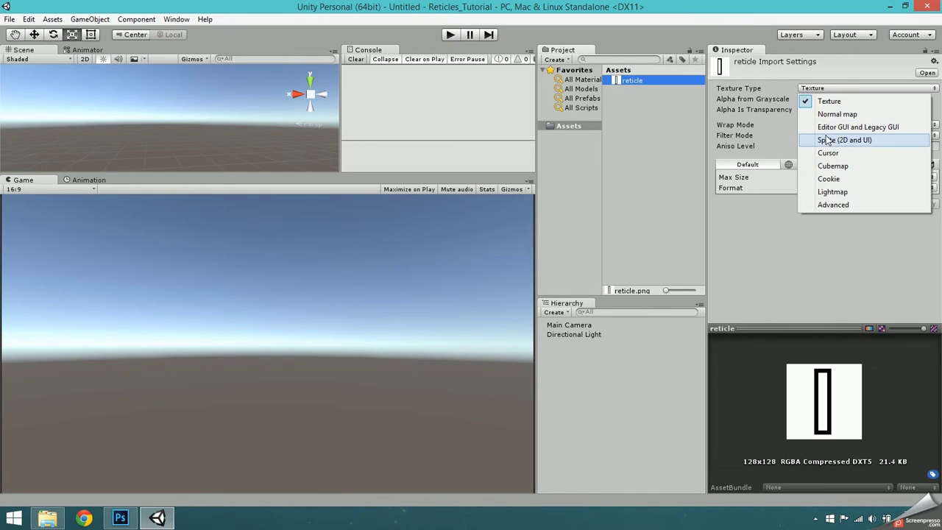
click(827, 140)
click(826, 201)
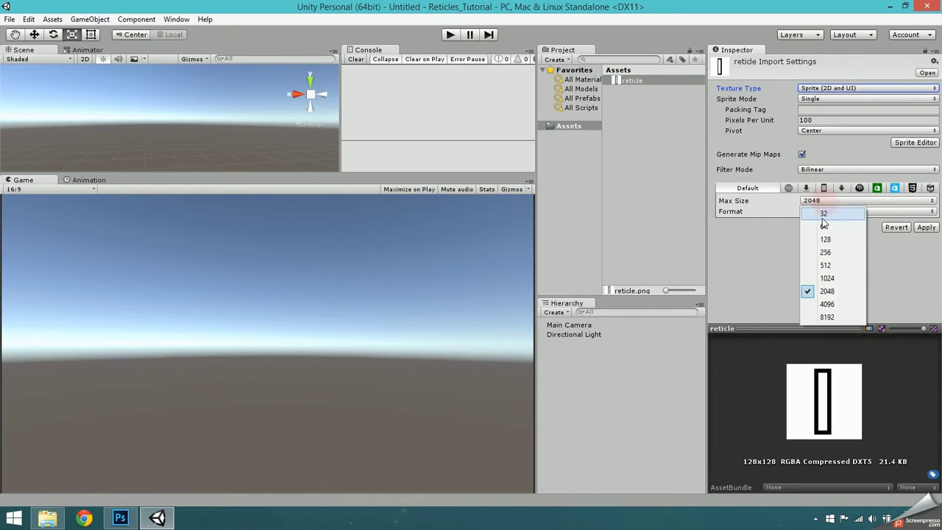
click(825, 240)
click(830, 211)
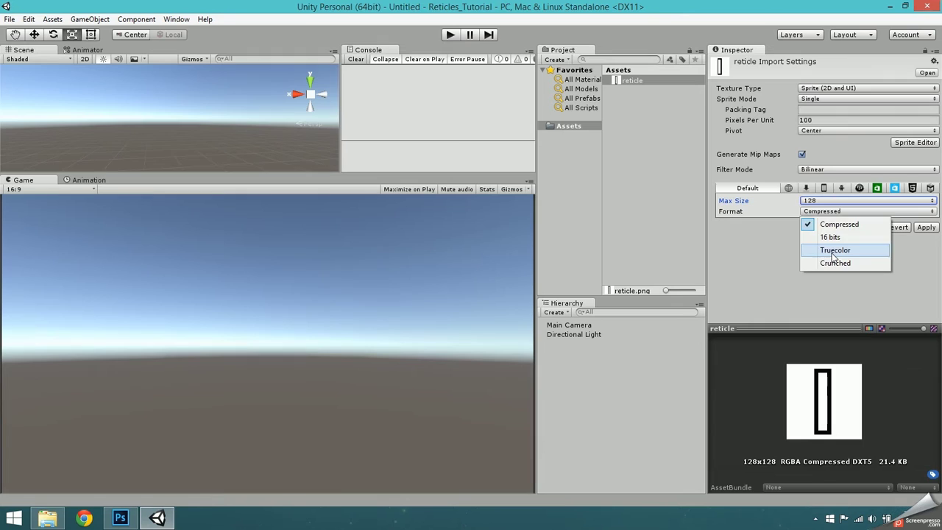
click(834, 251)
click(926, 228)
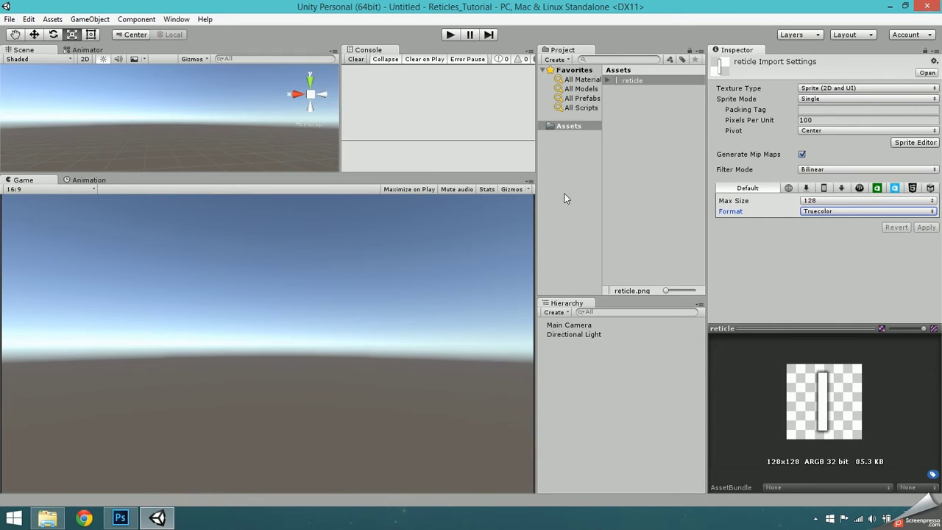
Step: Add a Pixel Perfect Canvas using Scale With Screen Size, matched fully to Height
right_click(602, 375)
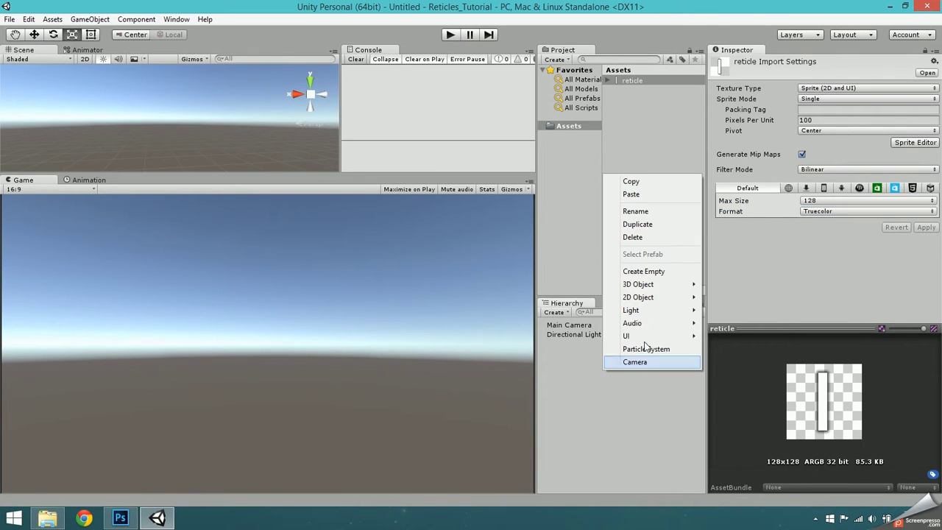
mouse_move(638, 336)
click(542, 454)
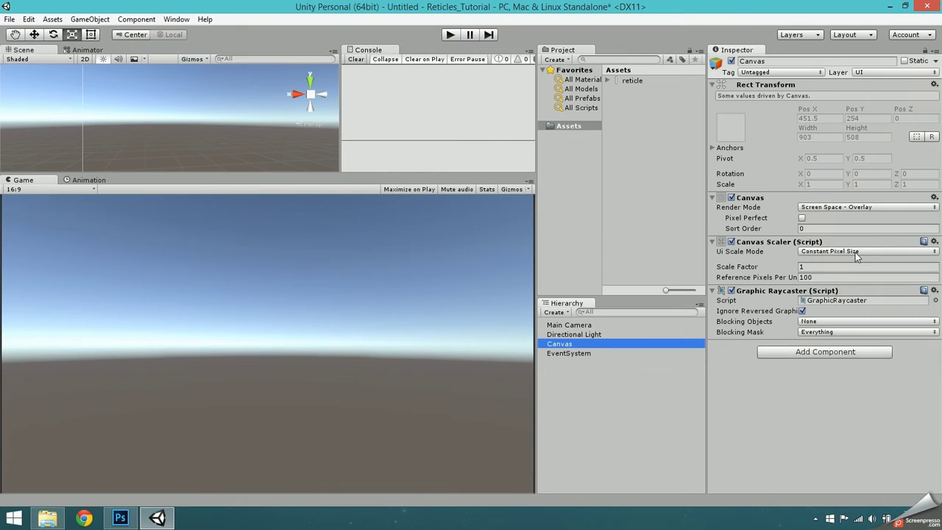
click(802, 218)
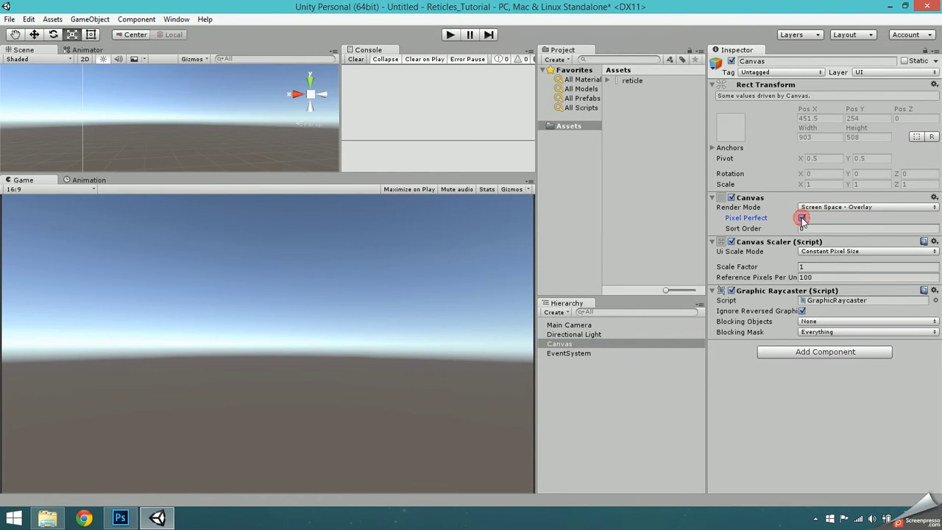
click(843, 252)
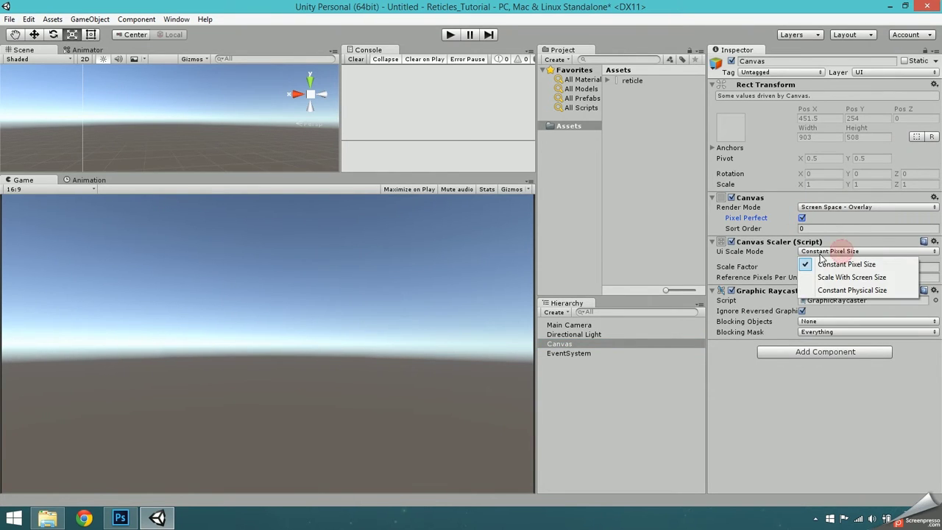
click(823, 278)
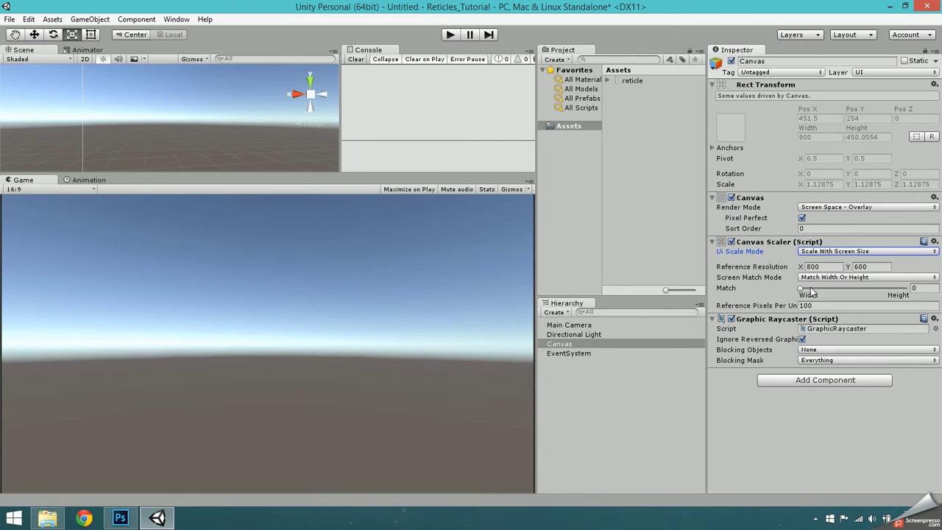
drag(803, 288, 910, 287)
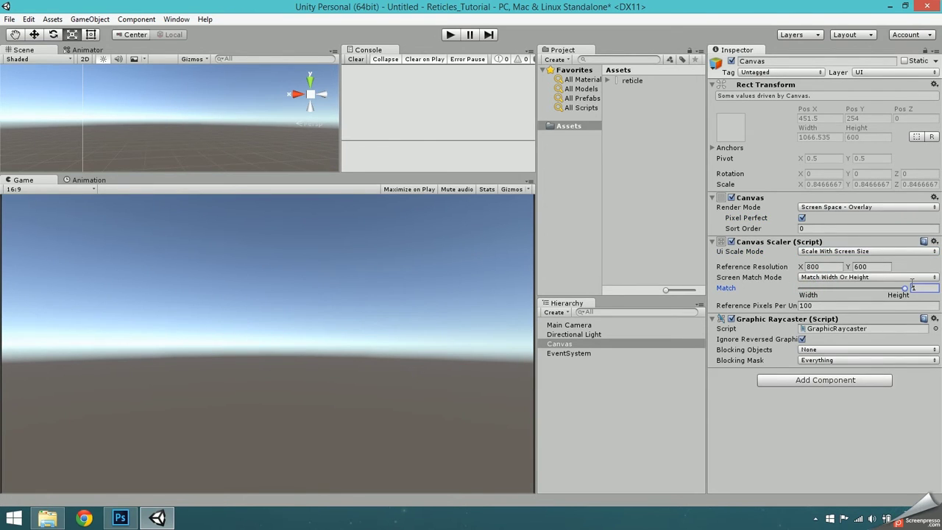
Step: Add a Panel under the Canvas anchored middle-centre, with pivot and position set too
right_click(579, 343)
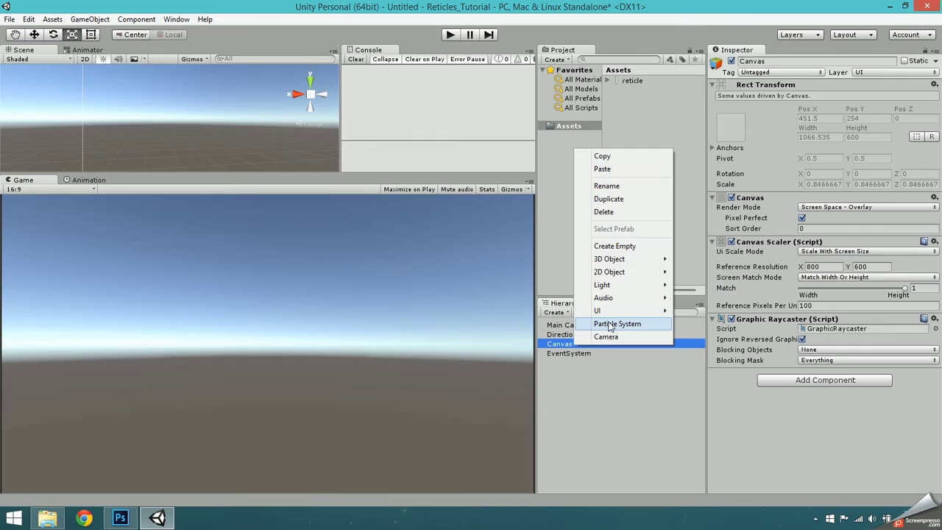
click(611, 310)
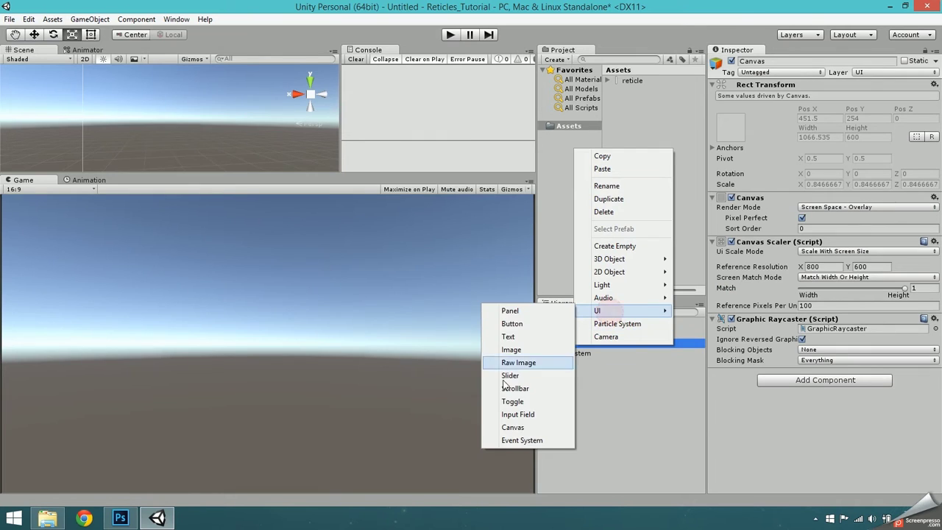
click(525, 312)
click(731, 116)
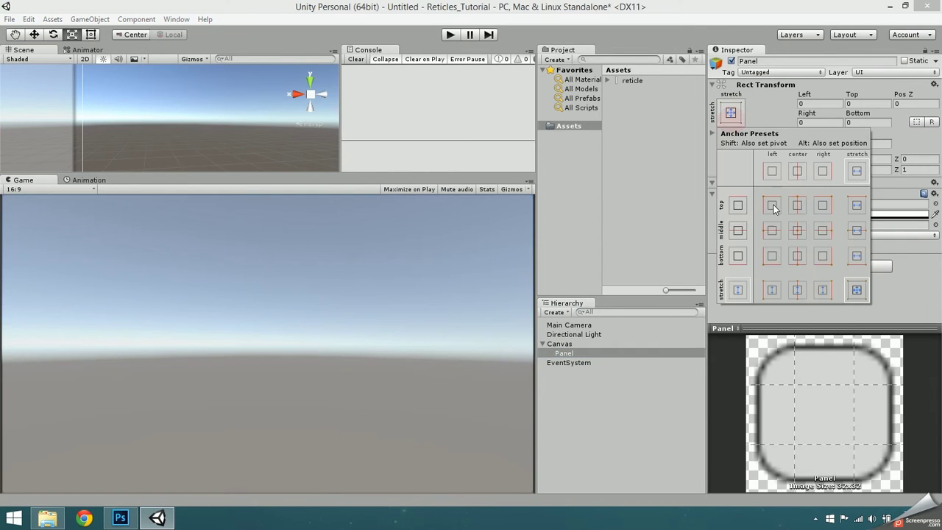
click(796, 231)
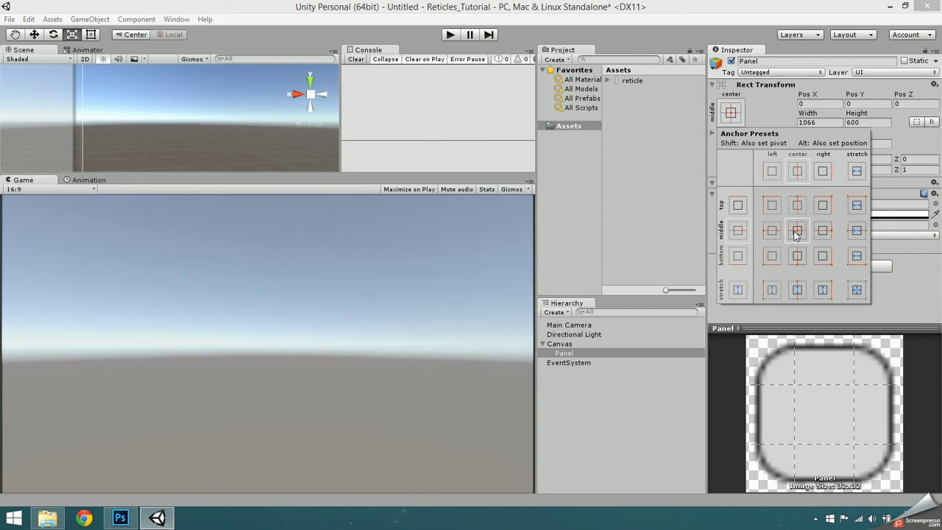
key(shift)
click(825, 114)
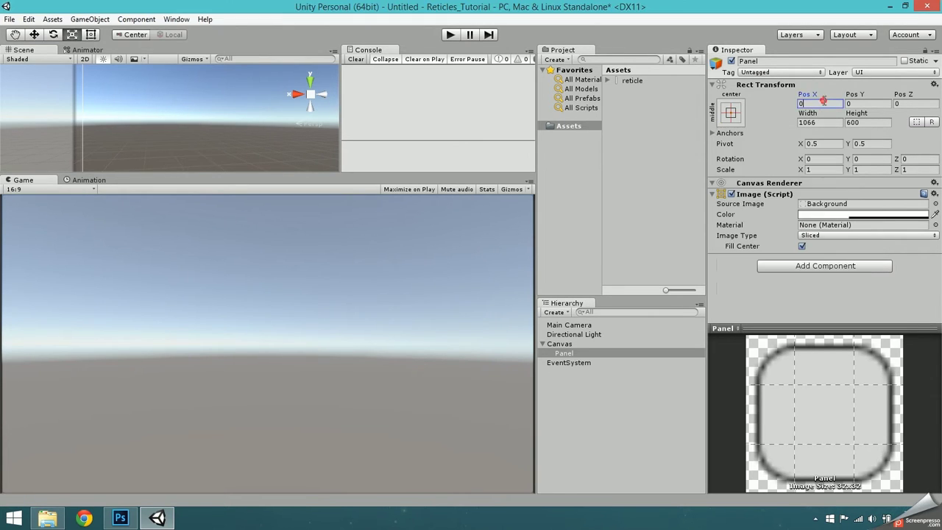
Step: Size the panel to 100 × 100 and remove its Image component
click(839, 122)
text(100)
key(Tab)
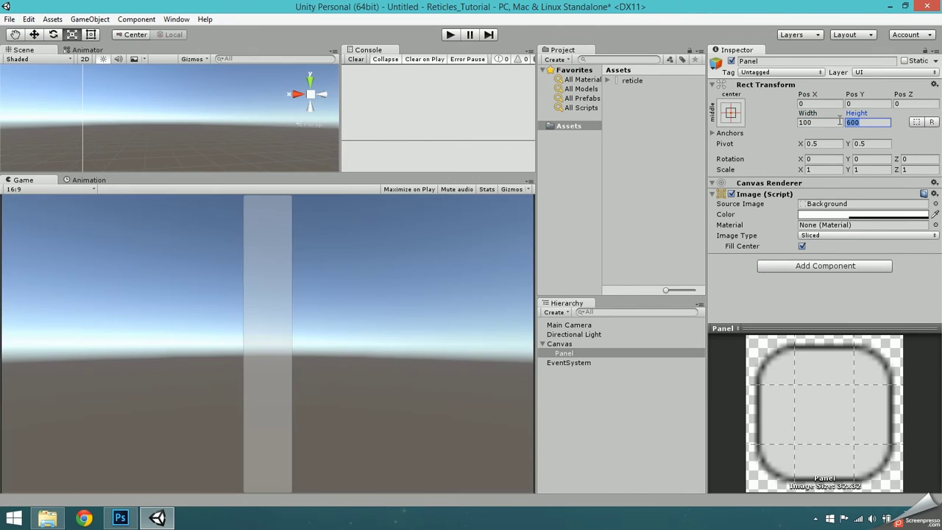
text(100)
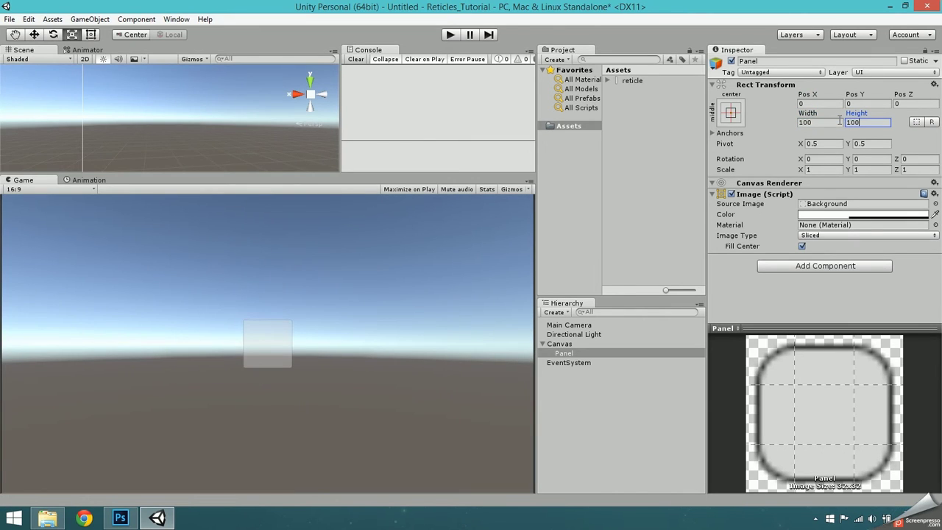
click(934, 193)
click(872, 221)
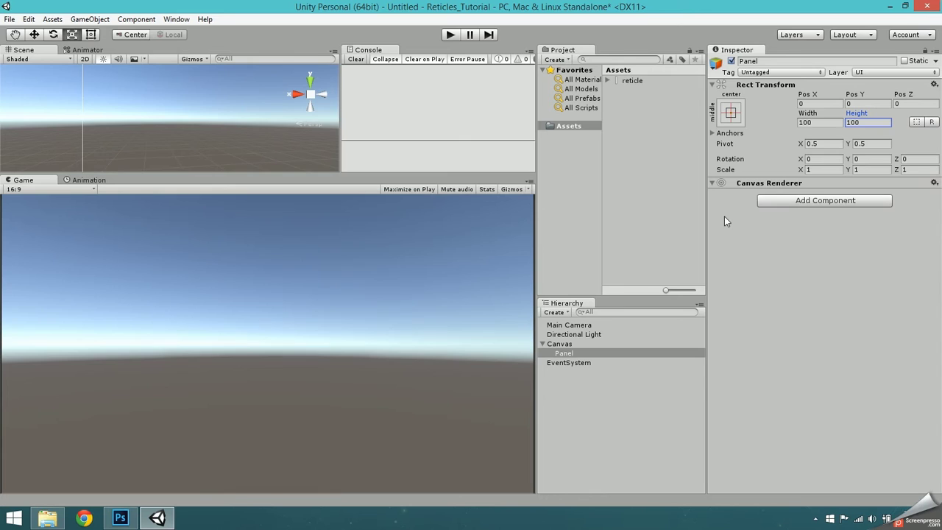
Step: Rename the panel to Crosshair
click(760, 62)
text(Crosshair)
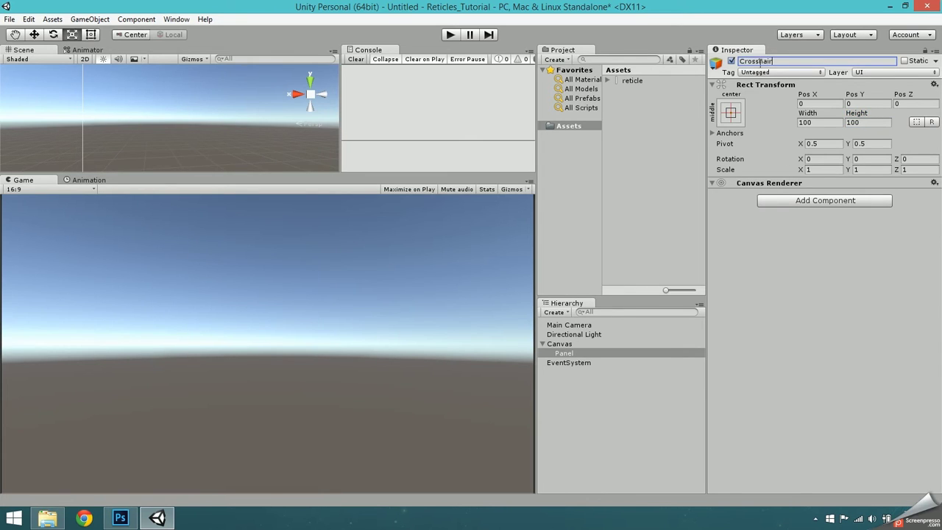
key(Return)
Step: Add an Image under Crosshair using the reticle sprite as its source
right_click(582, 354)
mouse_move(626, 320)
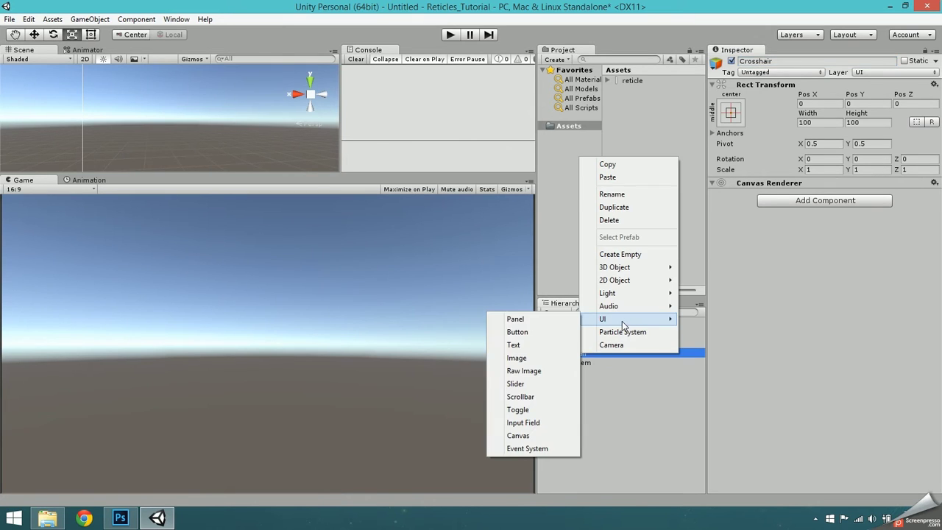
click(524, 358)
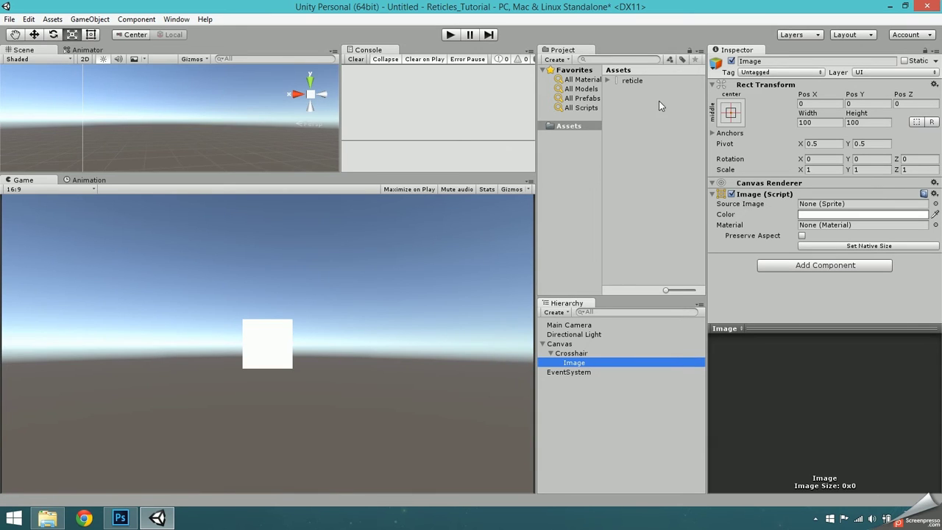
drag(630, 82, 830, 209)
Step: Size the image 25 × 25, set Pos Y to 20 and rename it Top
click(823, 123)
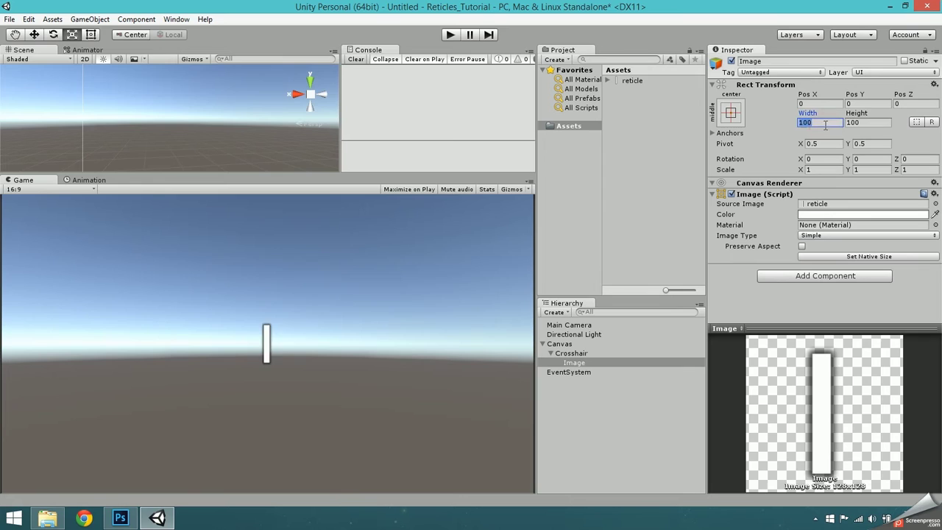
text(20)
key(Tab)
text(20)
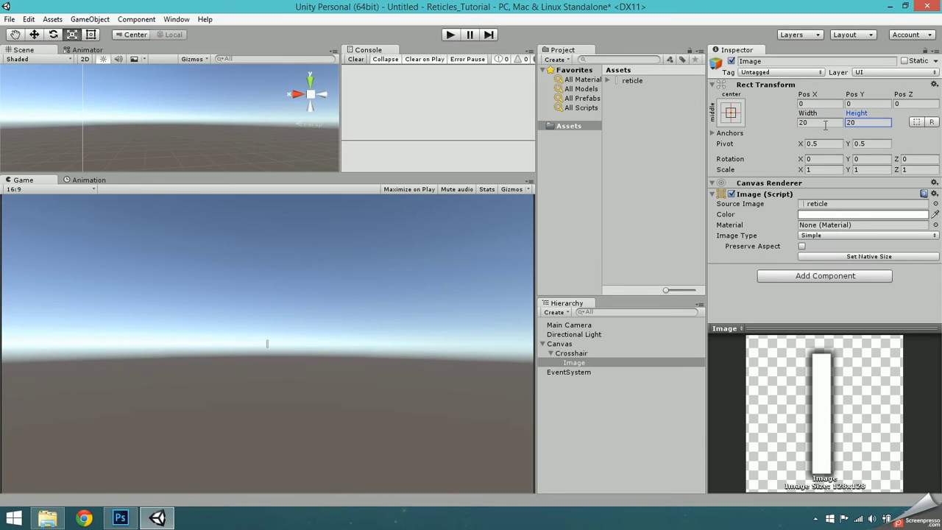
key(BackSpace)
text(5)
click(854, 104)
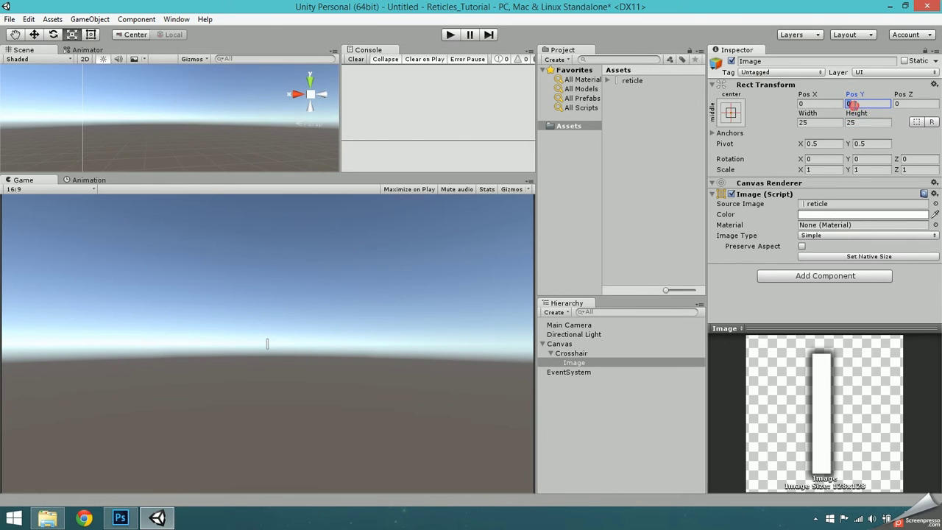
text(20)
click(769, 61)
text(T)
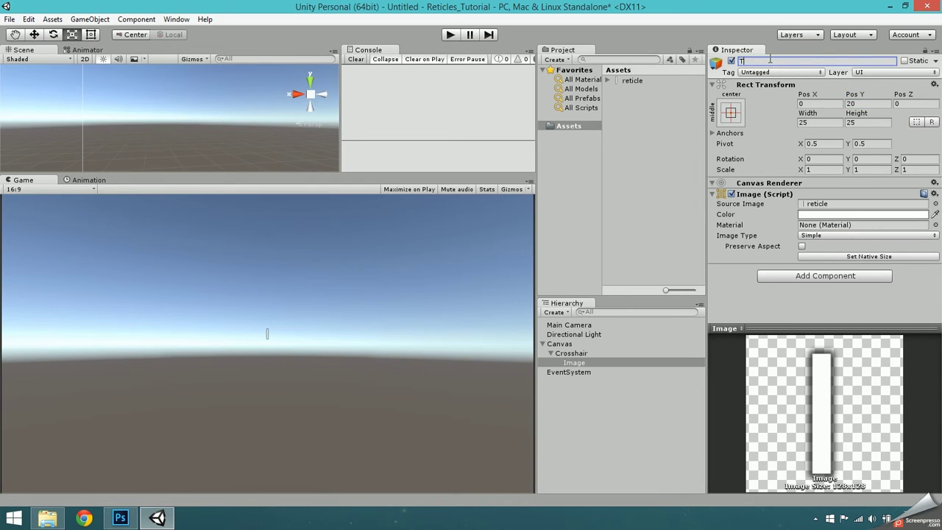
text(op)
key(Return)
Step: Duplicate Top as Bottom and move it to Pos Y -20
click(586, 363)
key(ctrl+d)
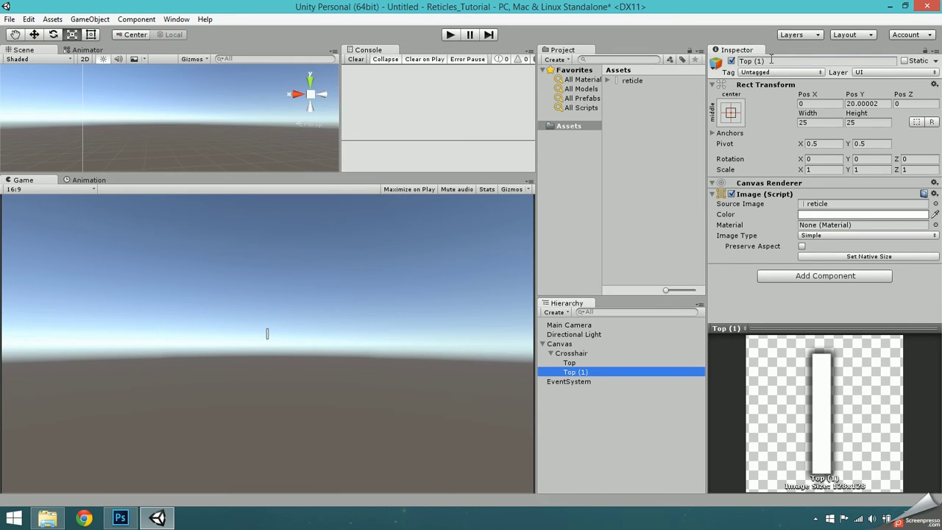
click(773, 61)
text(Bottom)
key(Return)
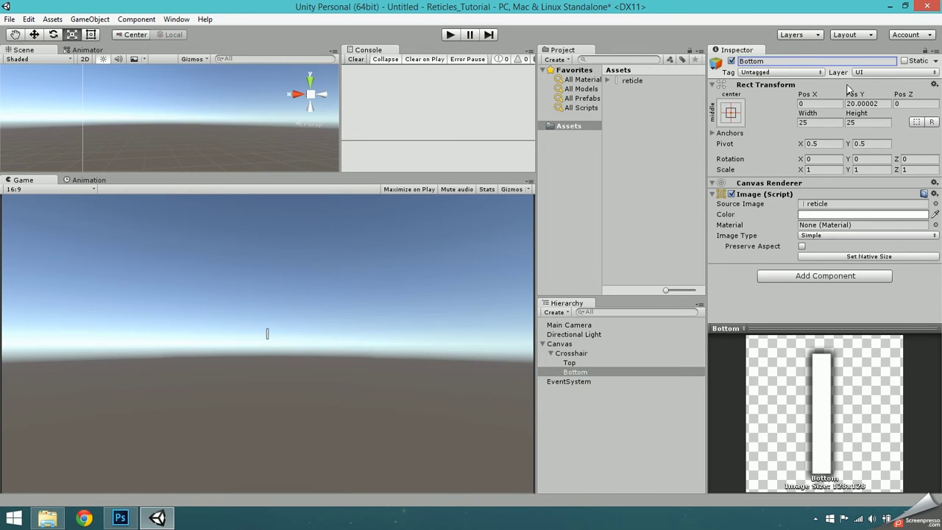
click(871, 105)
text(-20)
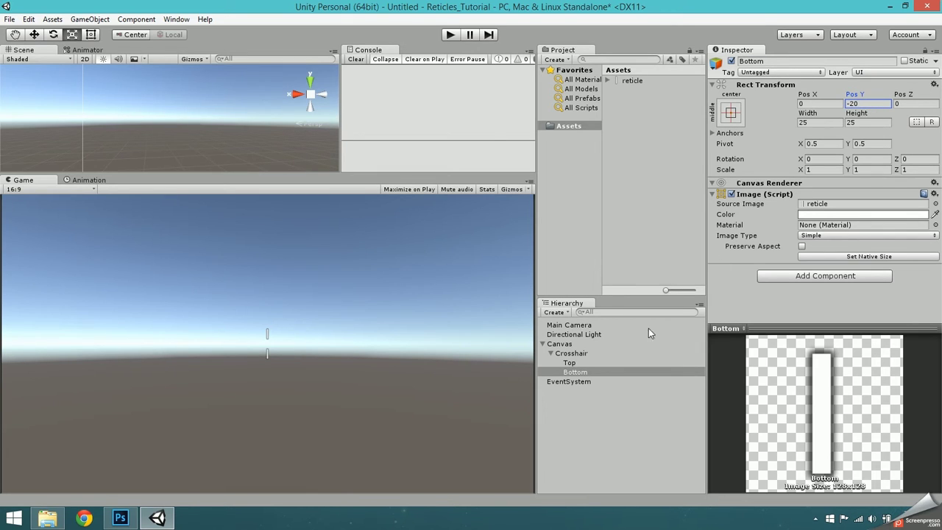
Step: Duplicate Bottom as Right, rotated -90 on Z at Pos X 20, Pos Y 0
click(589, 368)
key(ctrl+d)
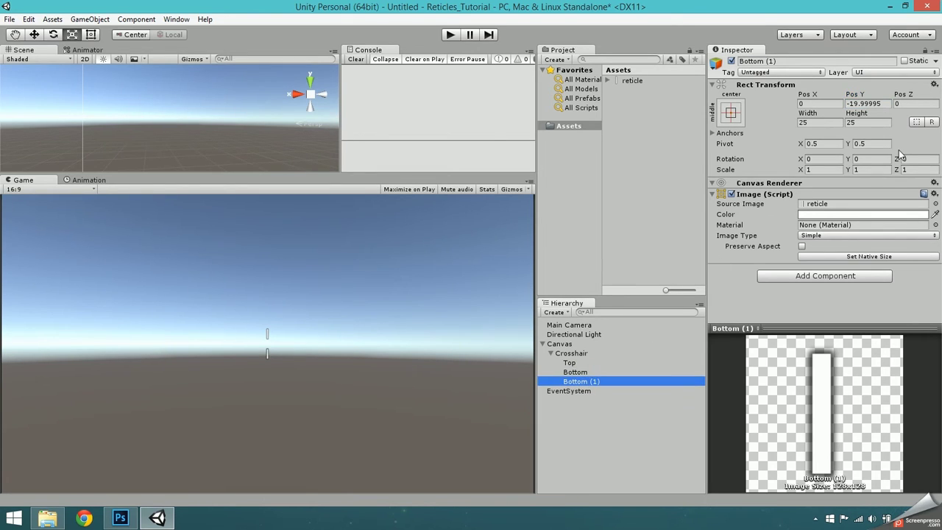
click(914, 159)
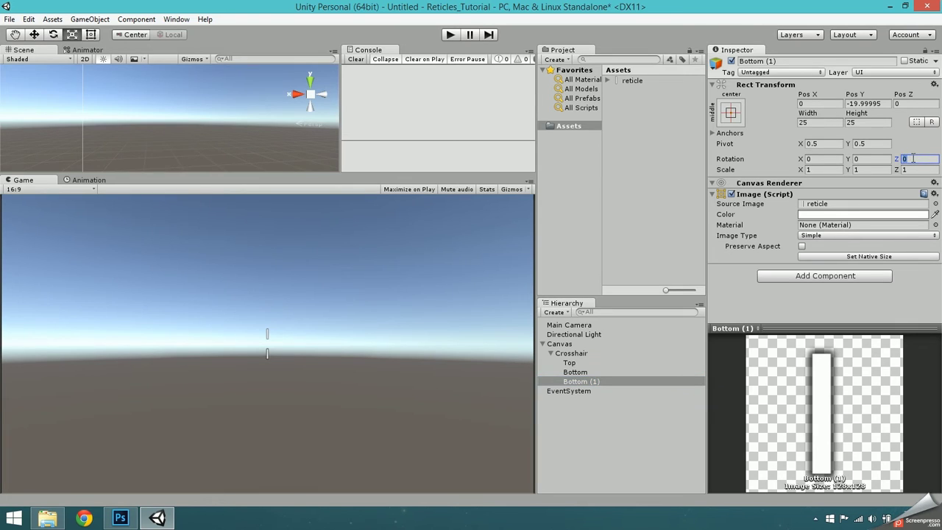
text(-90)
click(864, 104)
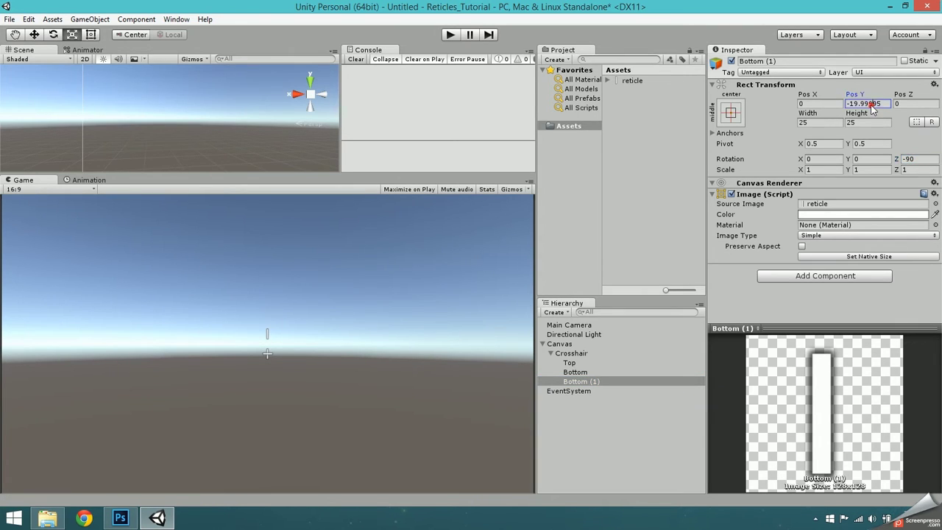
text(0)
click(835, 105)
text(20)
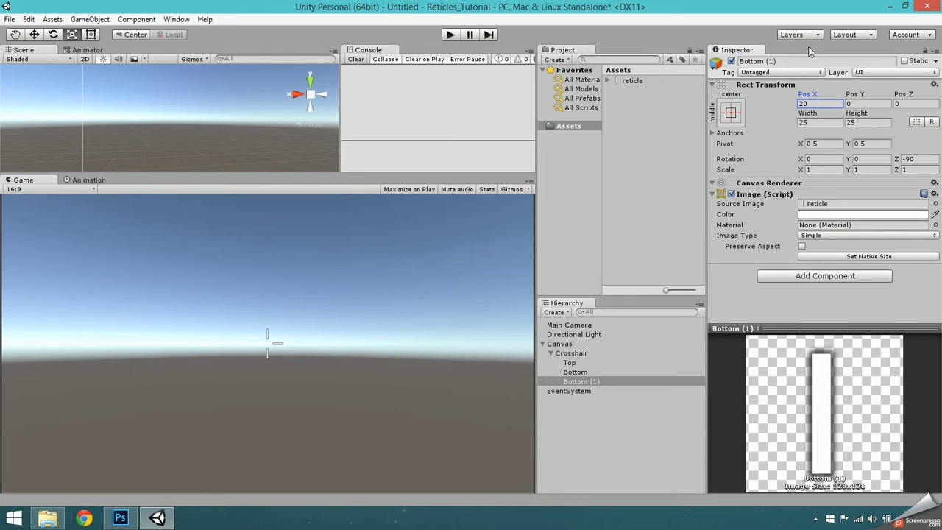
click(781, 61)
text(Right)
key(Return)
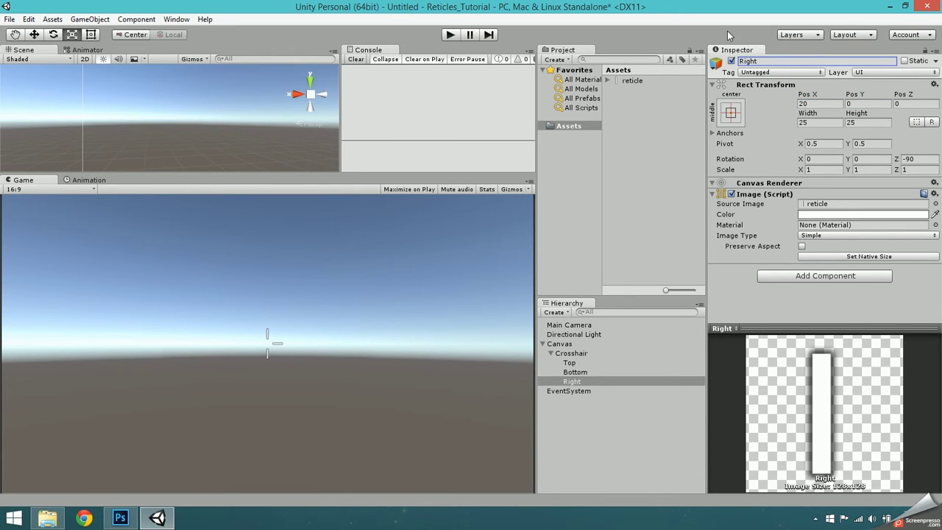
Step: Duplicate Right as Left and set its Pos X to -20
click(593, 373)
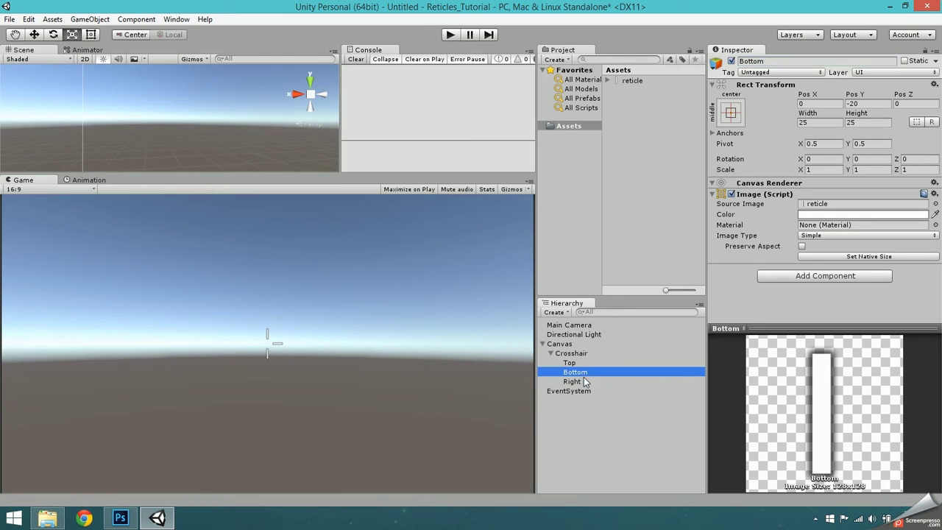
click(586, 381)
key(ctrl+d)
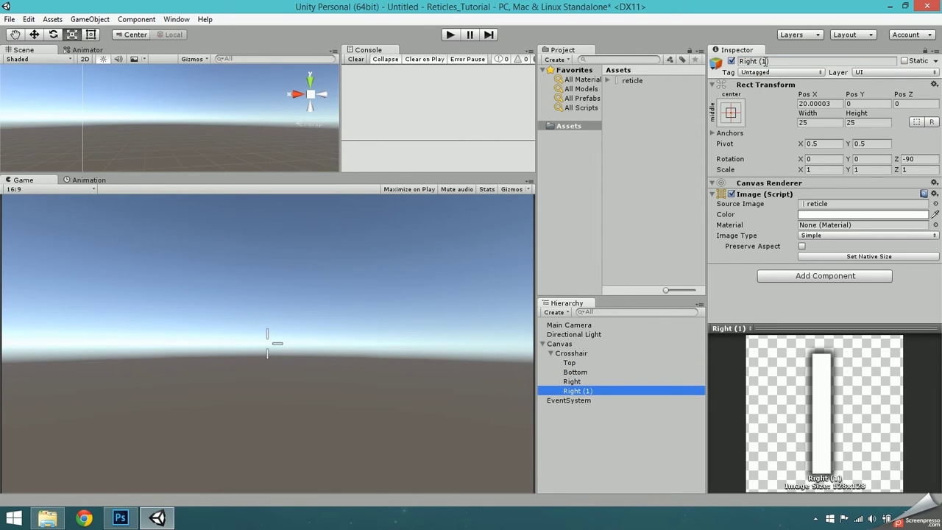
click(765, 61)
text(Left)
key(Return)
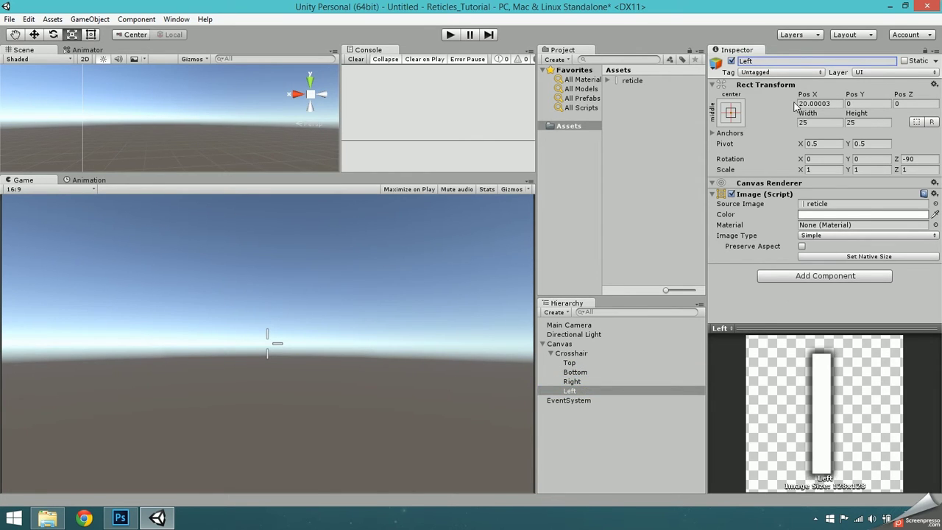
click(810, 103)
text(-20)
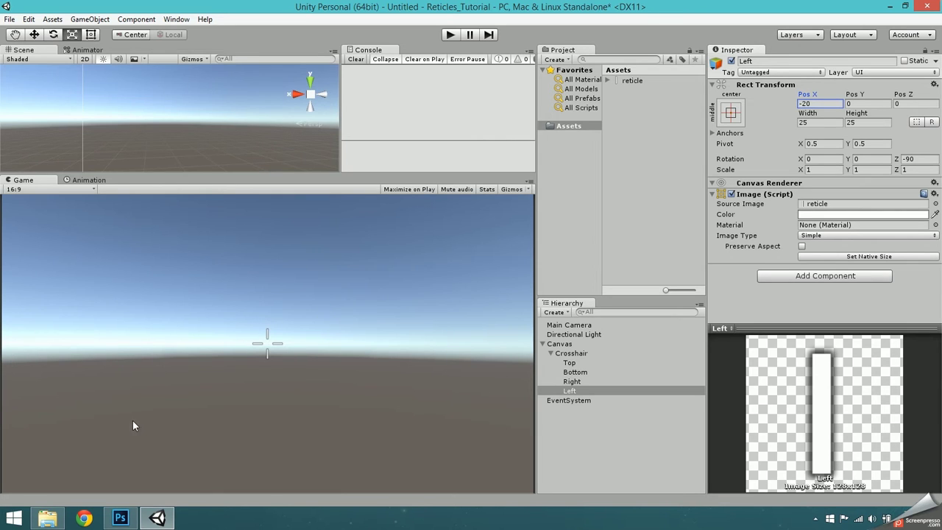
Step: Create a ReticleShoot animation clip for the Crosshair group, which adds a Crosshair Animator controller
click(90, 180)
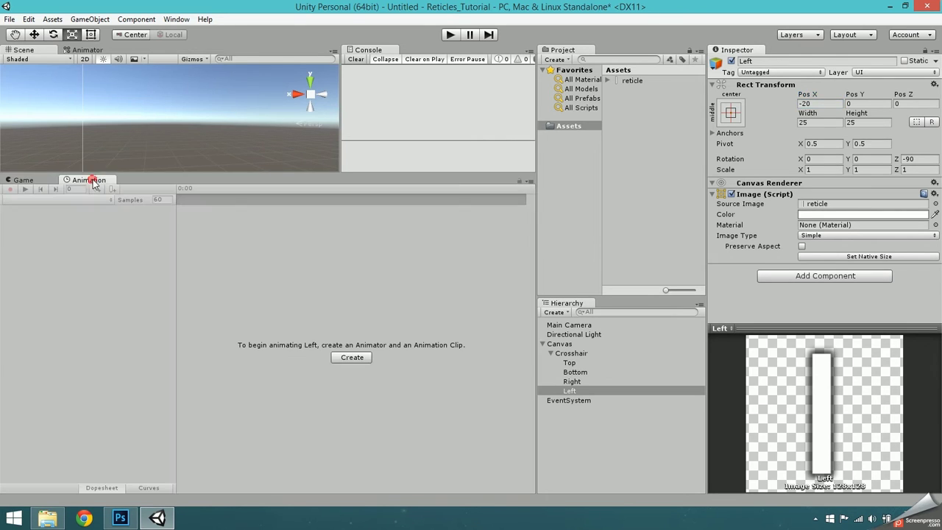
click(573, 354)
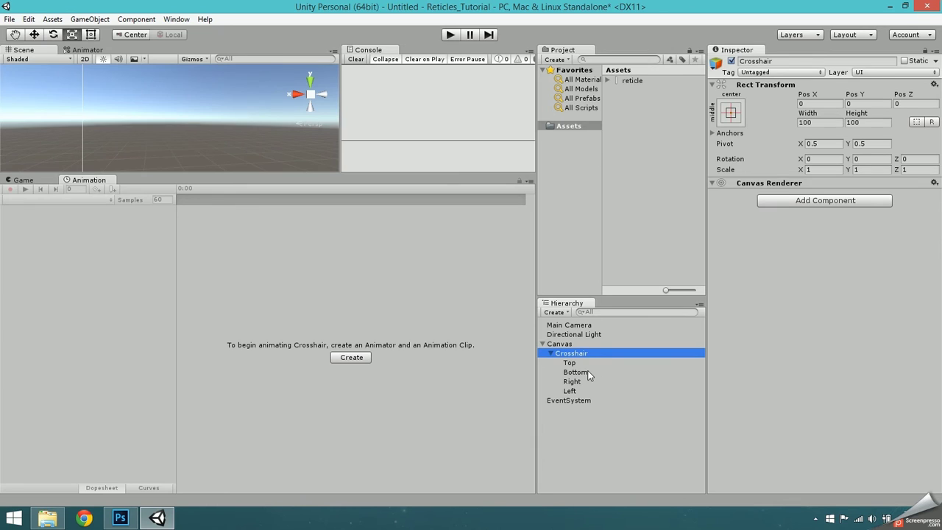
click(352, 357)
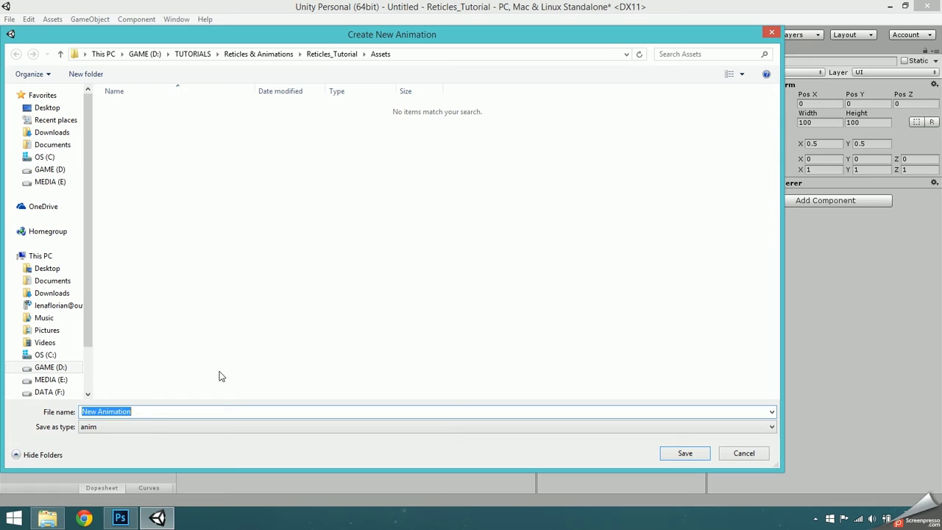
text(ReticleShoot)
key(Return)
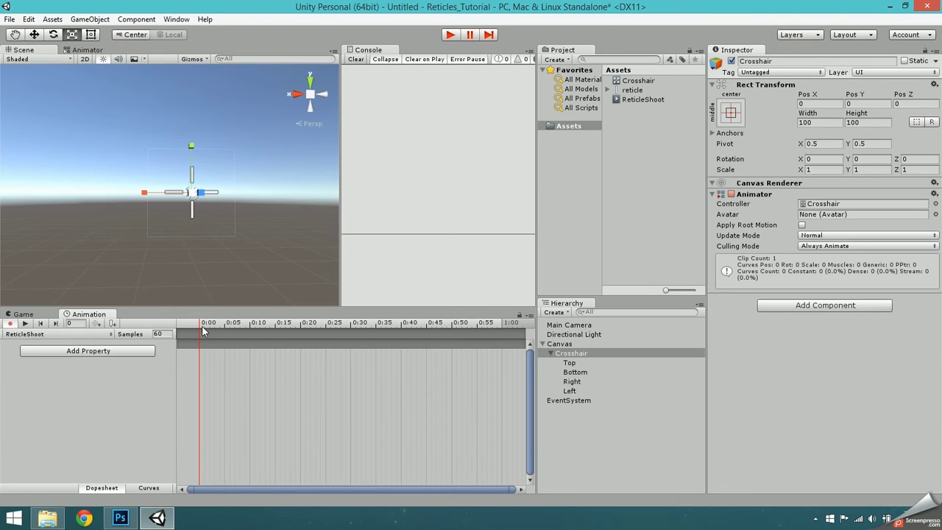
Step: Key the Top bar's Pos Y at 20 and the Bottom bar's at -20 at 0:00
click(569, 363)
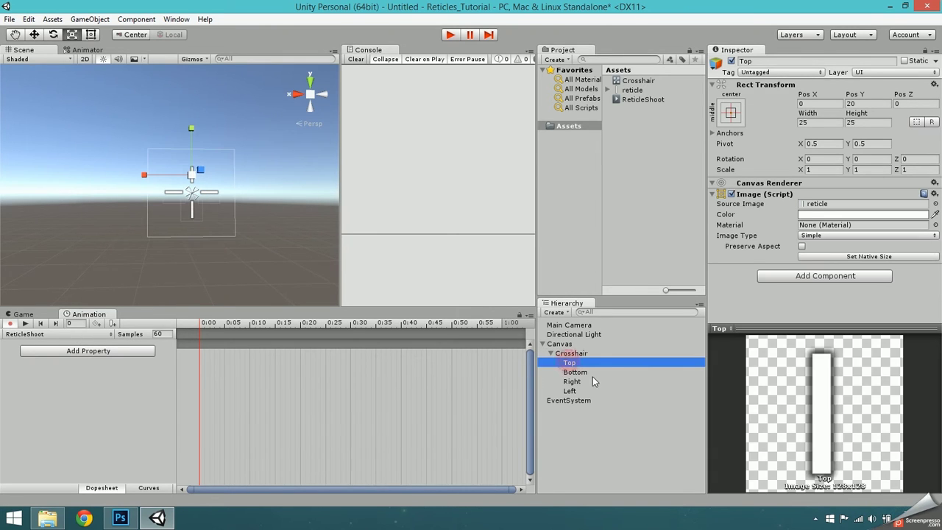
click(861, 103)
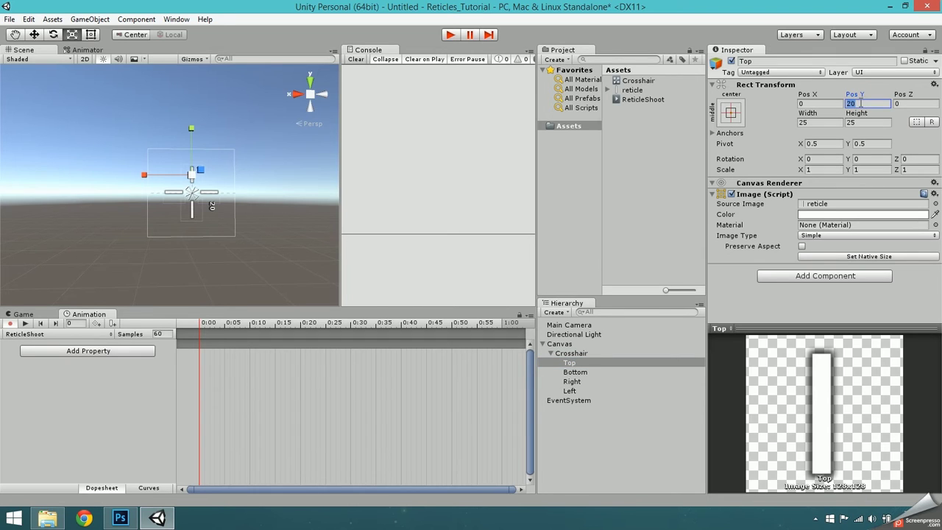
key(Return)
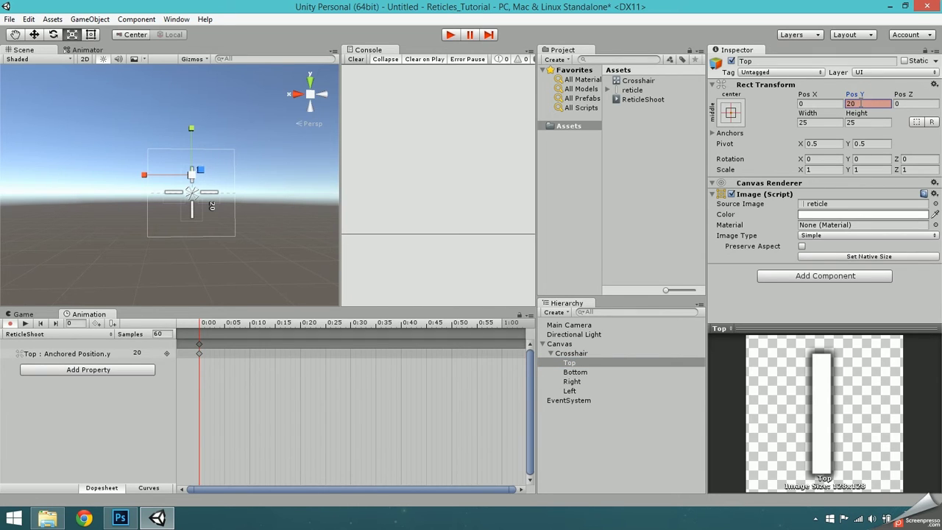
click(862, 104)
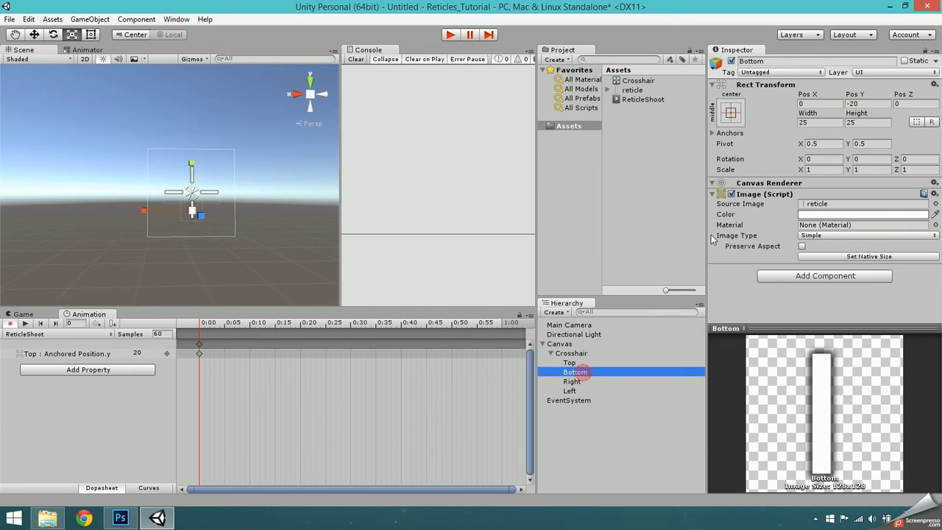
click(587, 373)
click(859, 104)
key(Return)
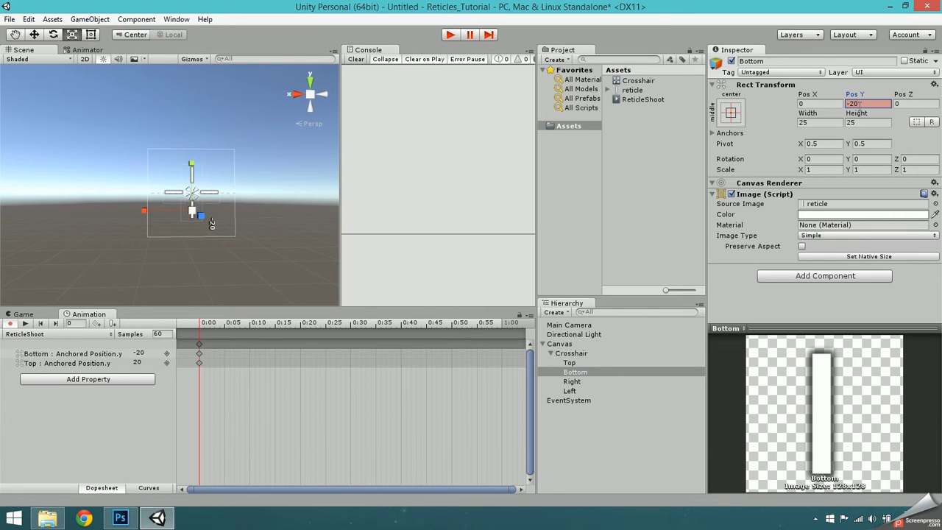
Step: Key the Right bar's Pos X at 20 and the Left bar's at -20 at 0:00
click(572, 381)
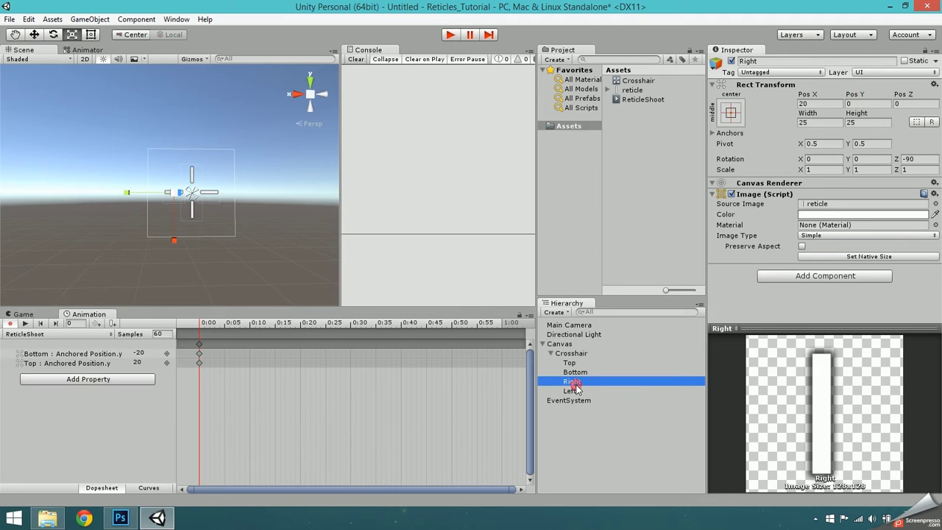
click(50, 379)
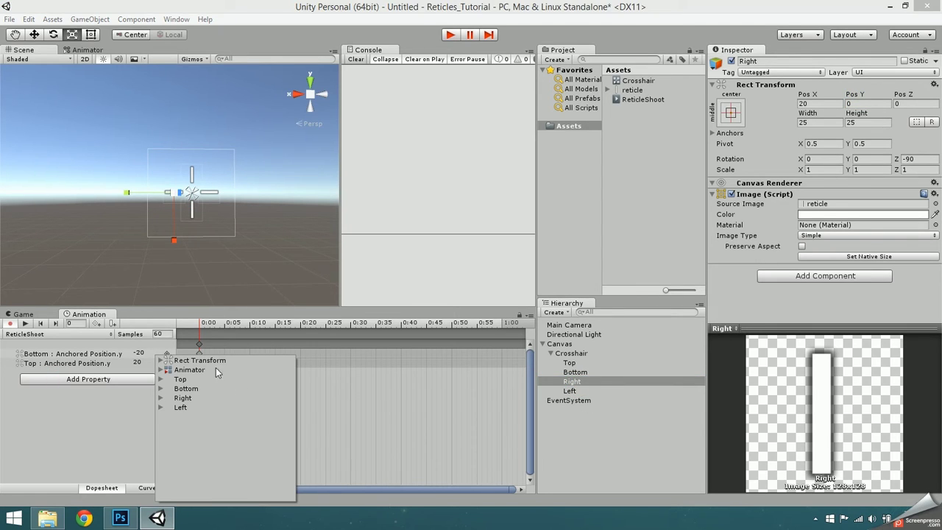
click(160, 398)
click(169, 417)
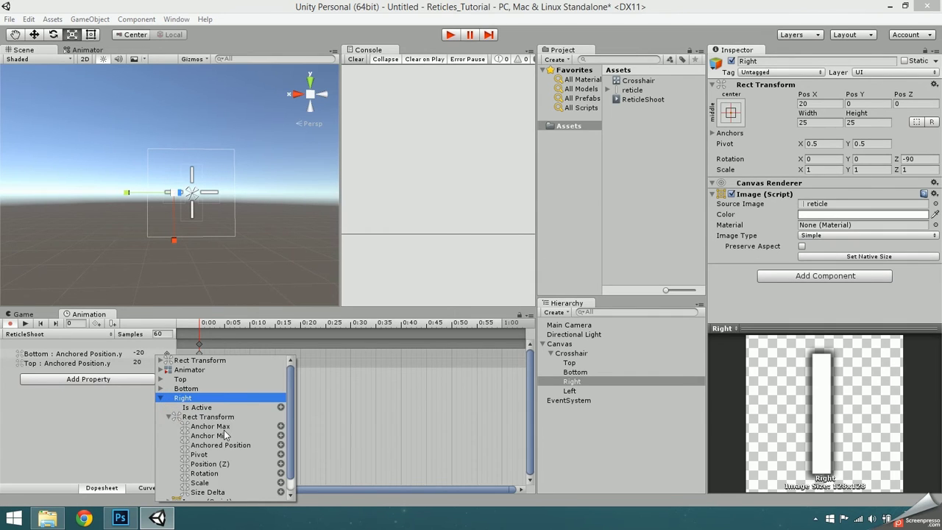
scroll(180, 478, down, 1)
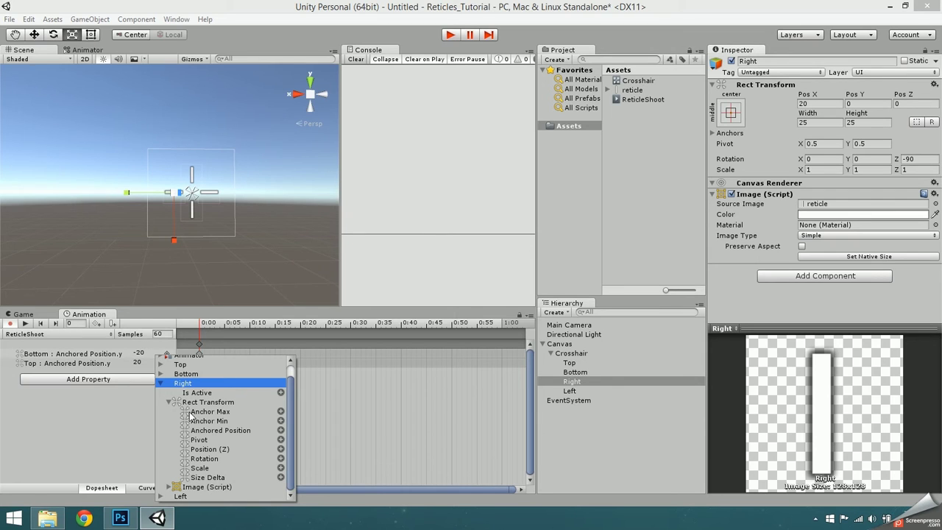
click(578, 381)
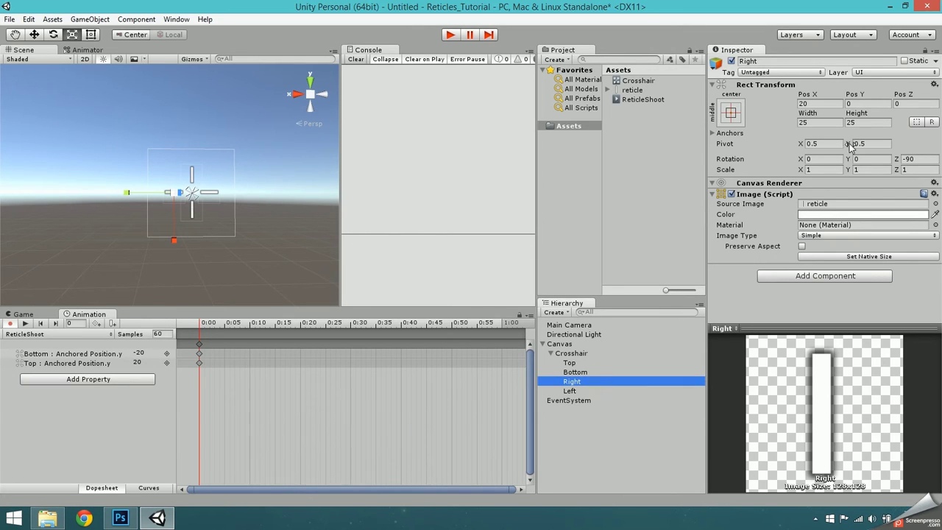
click(827, 105)
text(20)
key(Return)
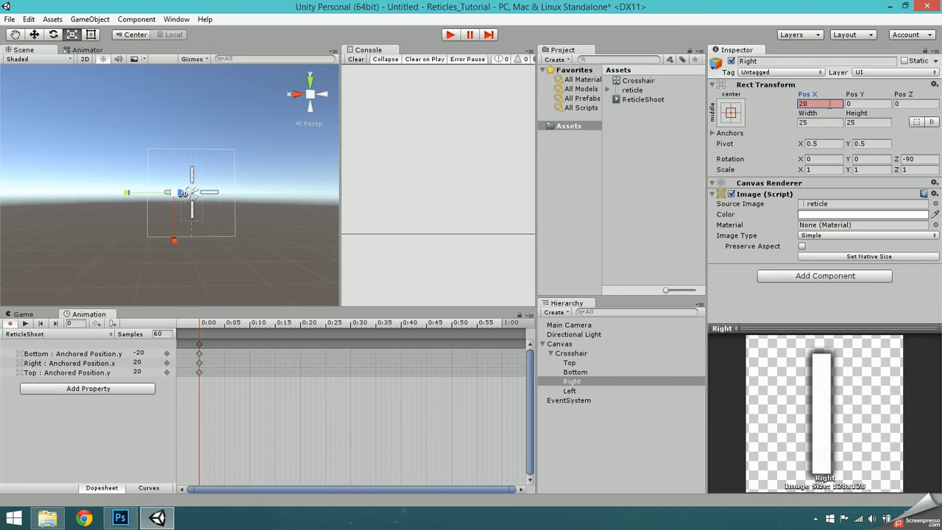
click(578, 381)
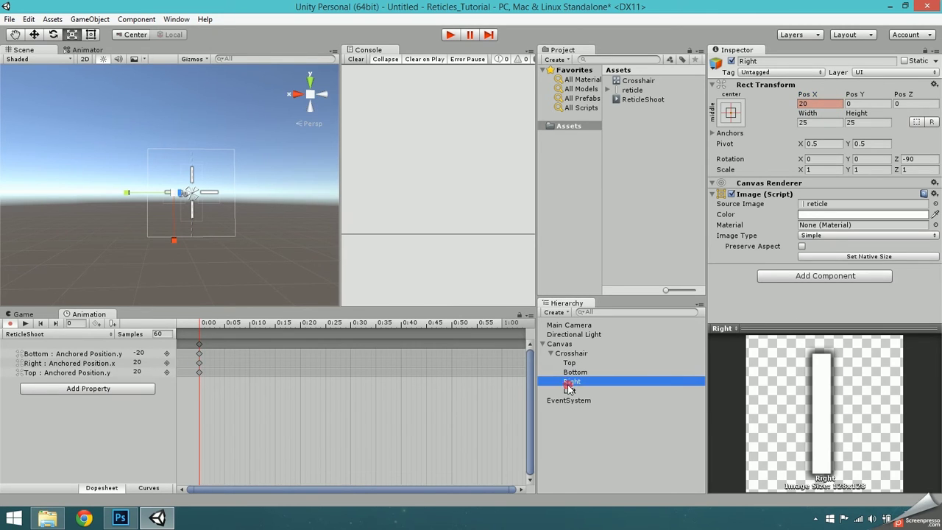
click(577, 391)
click(817, 104)
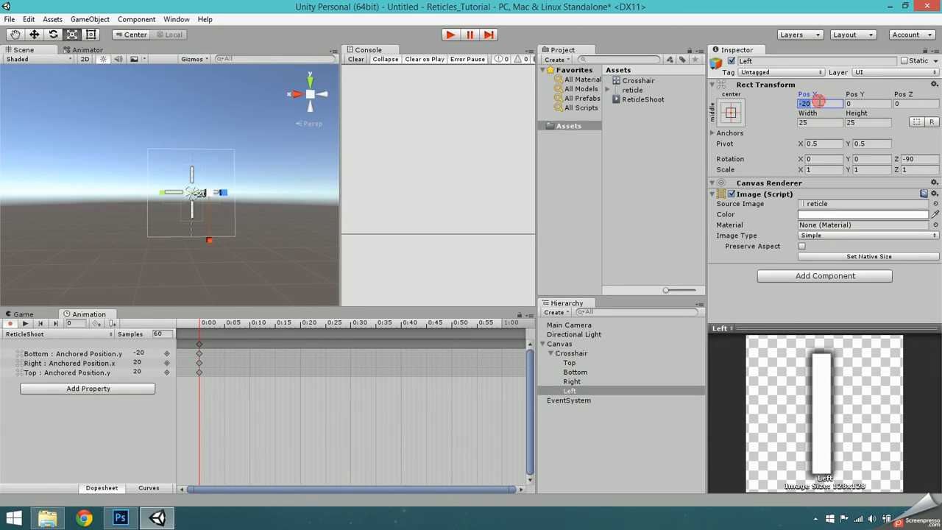
text(-20)
key(Return)
click(194, 335)
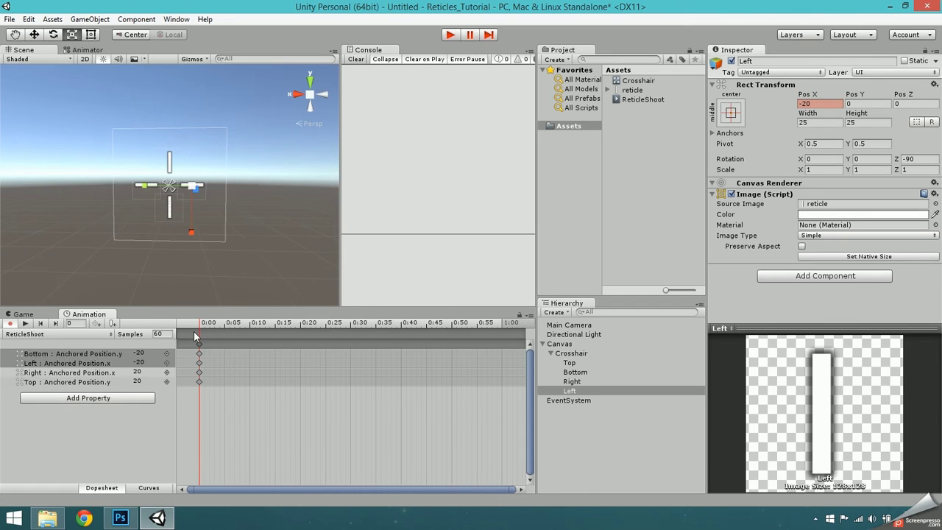
Step: At frame 5, key Bottom Y at -14, Left X at -14 and Right X at 14
drag(203, 326, 227, 325)
click(145, 353)
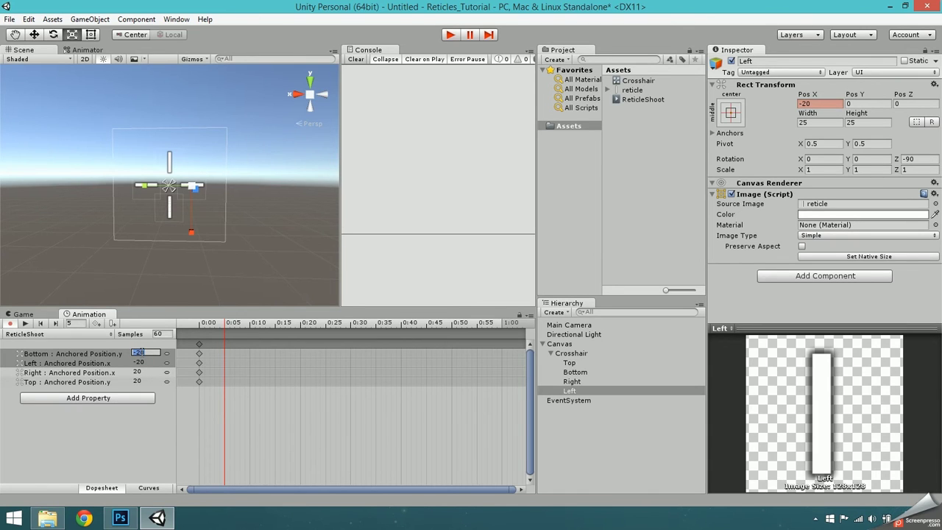
text(-14)
key(Tab)
text(-14)
key(Tab)
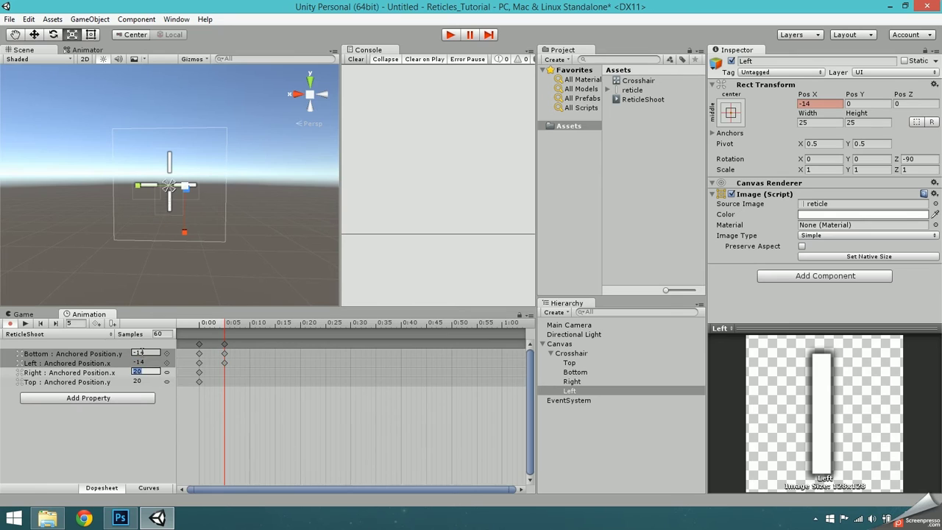
text(14)
key(Tab)
text(14)
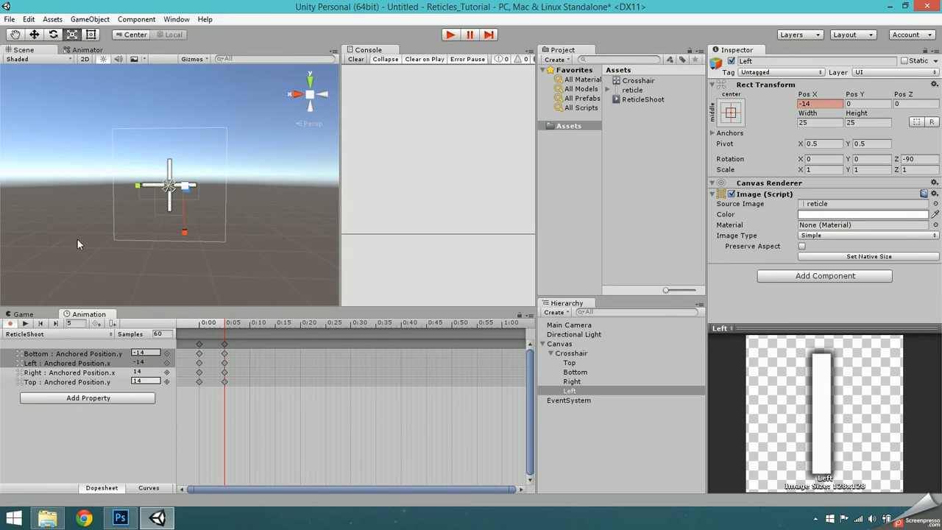
Step: At frame 10, return Bottom and Left to -20 and Right and Top to 20, with 60 samples
drag(230, 323, 250, 324)
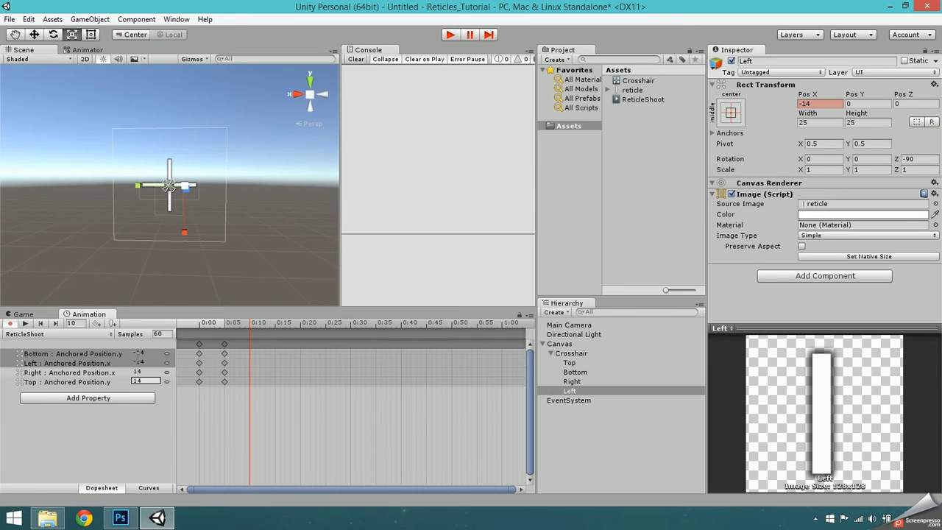
click(152, 353)
text(-20)
key(Tab)
text(-20)
key(Tab)
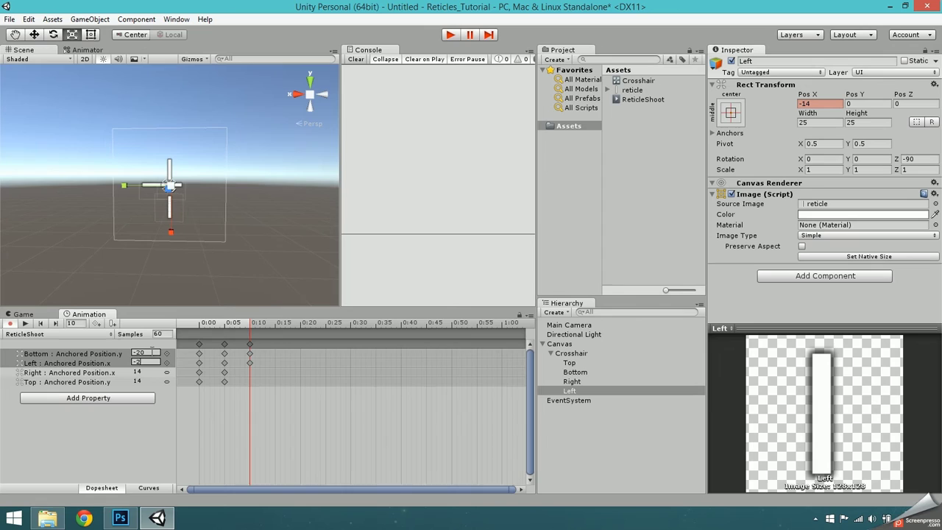
text(20)
key(Tab)
text(20)
key(Tab)
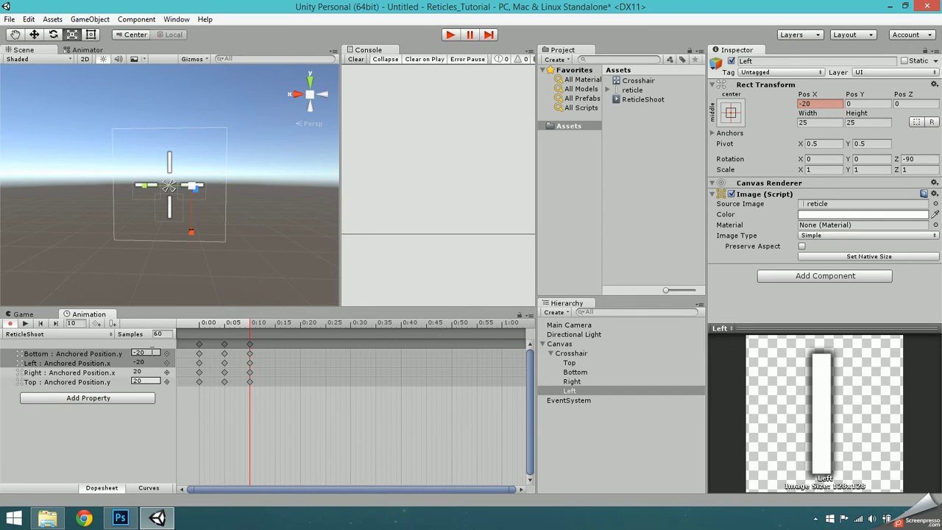
drag(211, 326, 179, 329)
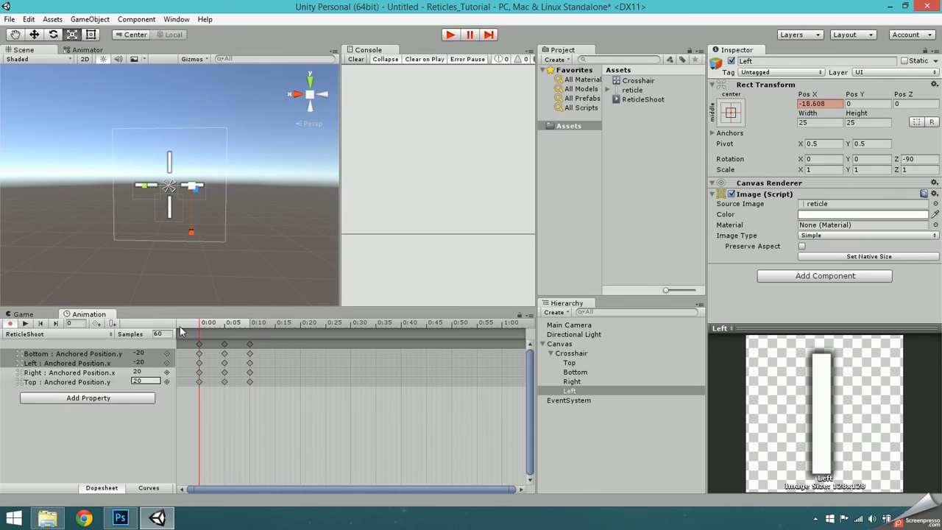
key(Return)
Step: Show the Crosshair controller's state graph in the Animator and move ReticleShoot aside
click(85, 49)
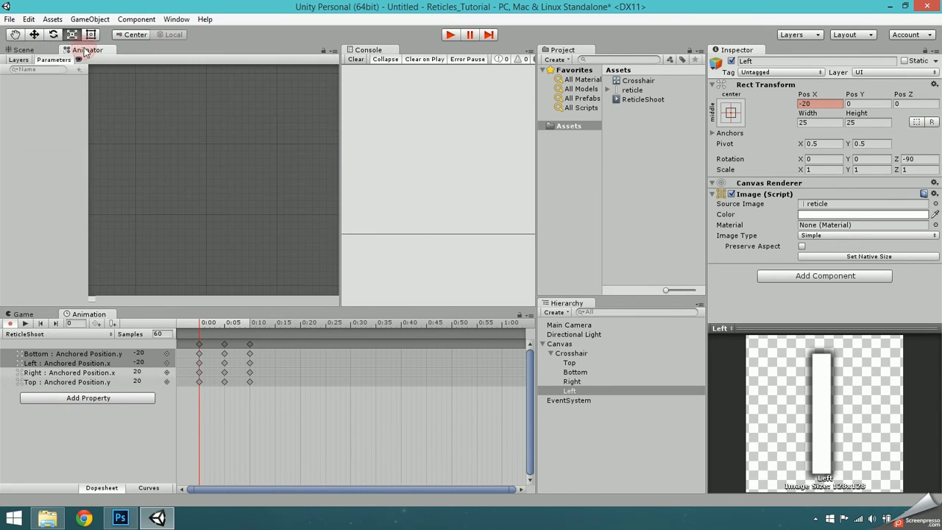
click(586, 353)
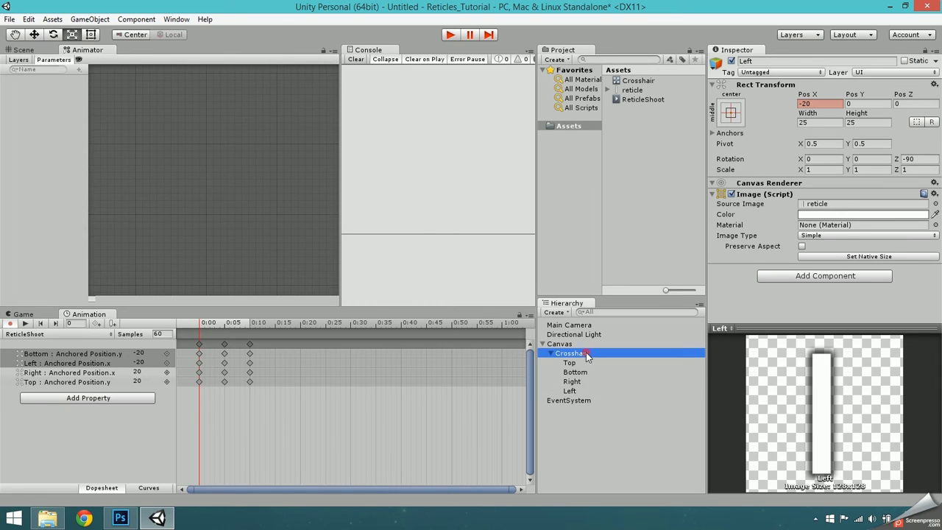
click(213, 193)
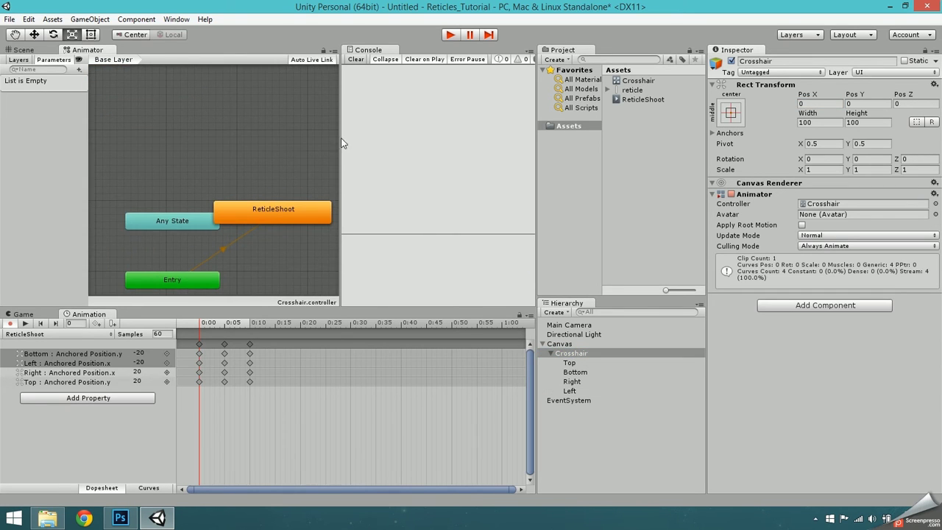
drag(341, 138, 474, 140)
drag(329, 156, 388, 198)
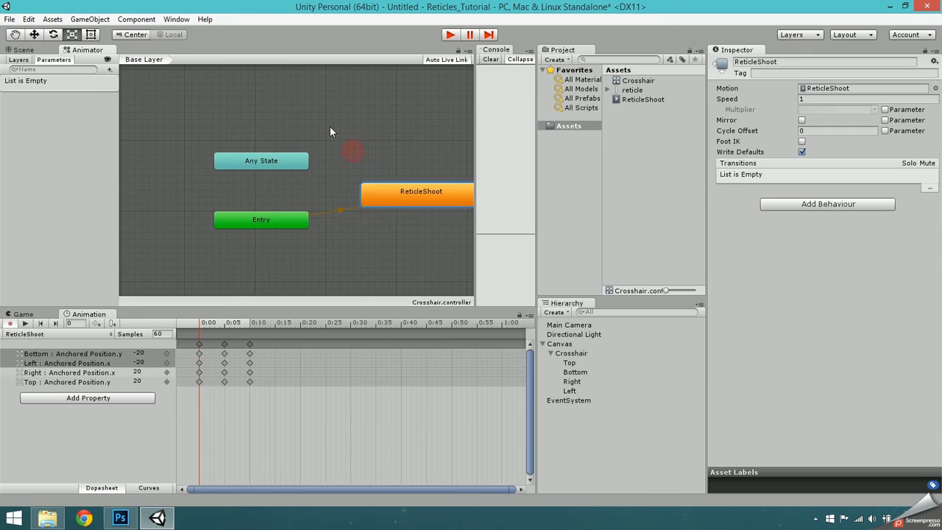
Step: Create an empty state, rename it Idle, and position it in the graph
right_click(330, 129)
mouse_move(372, 135)
click(254, 136)
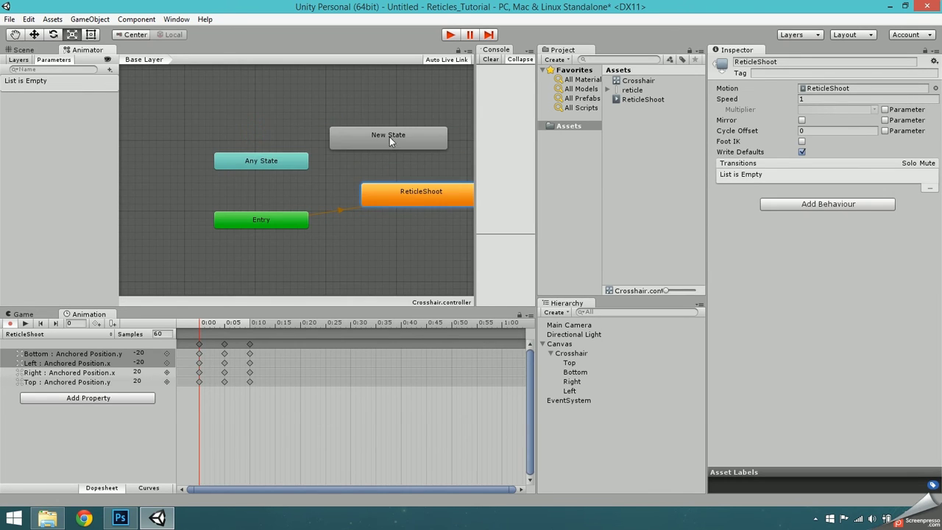
drag(390, 138, 263, 116)
click(773, 63)
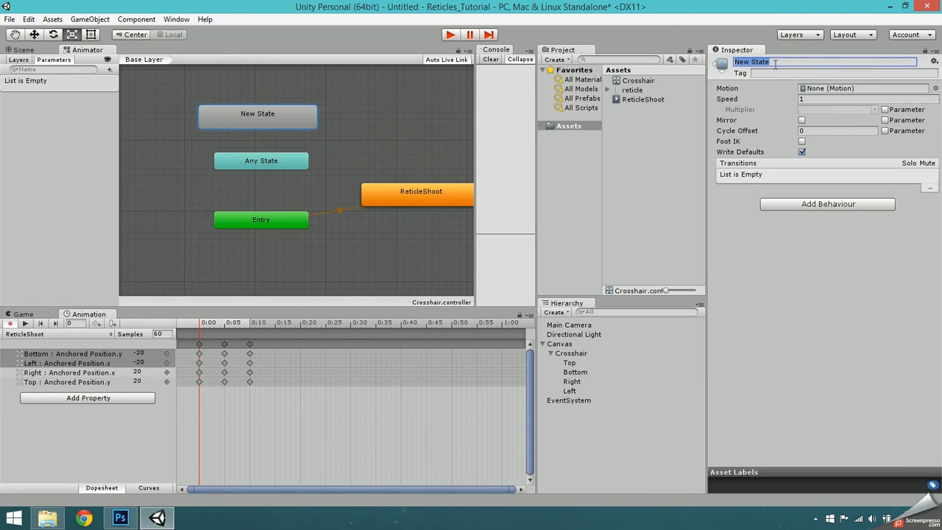
text(Idle)
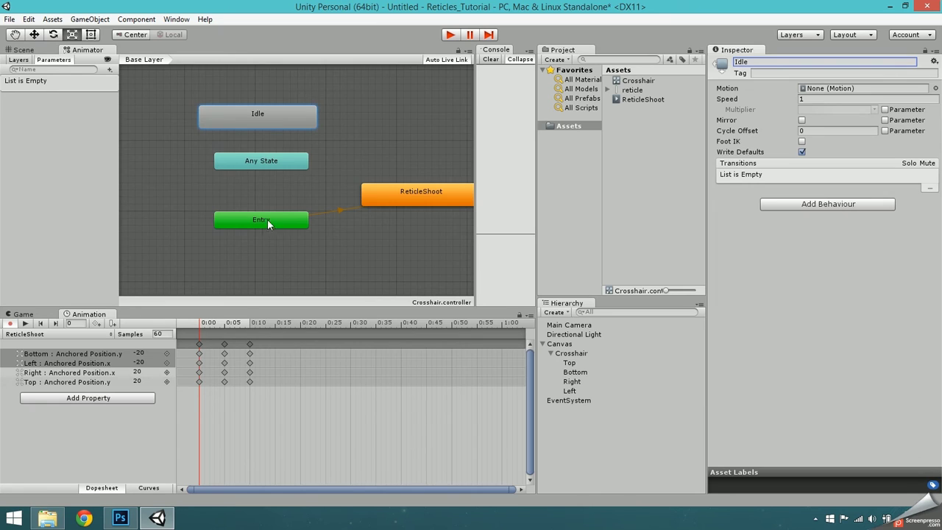
middle_drag(377, 139, 279, 156)
drag(203, 132, 287, 116)
Step: Make Idle the layer default state and add a transition from Idle to ReticleShoot
right_click(240, 139)
click(291, 159)
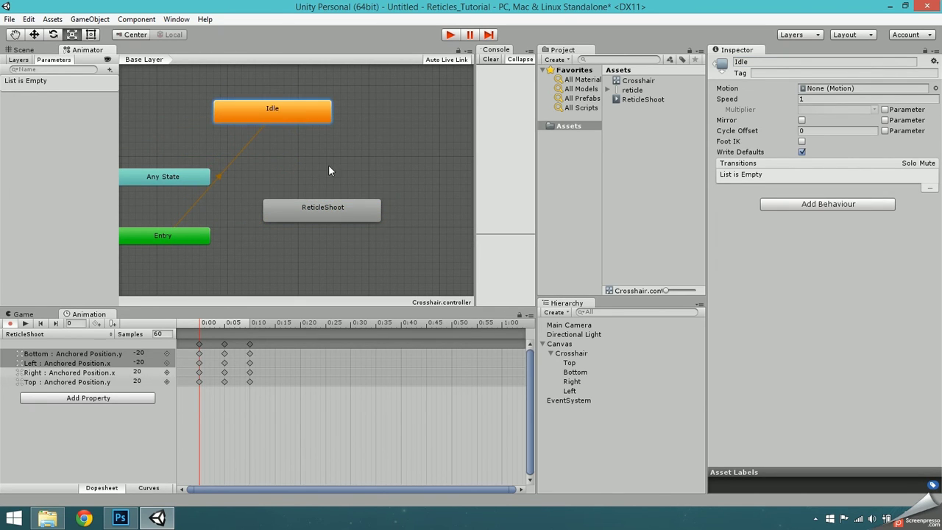
mouse_move(290, 211)
mouse_down()
mouse_move(333, 218)
mouse_move(291, 218)
mouse_up()
right_click(295, 120)
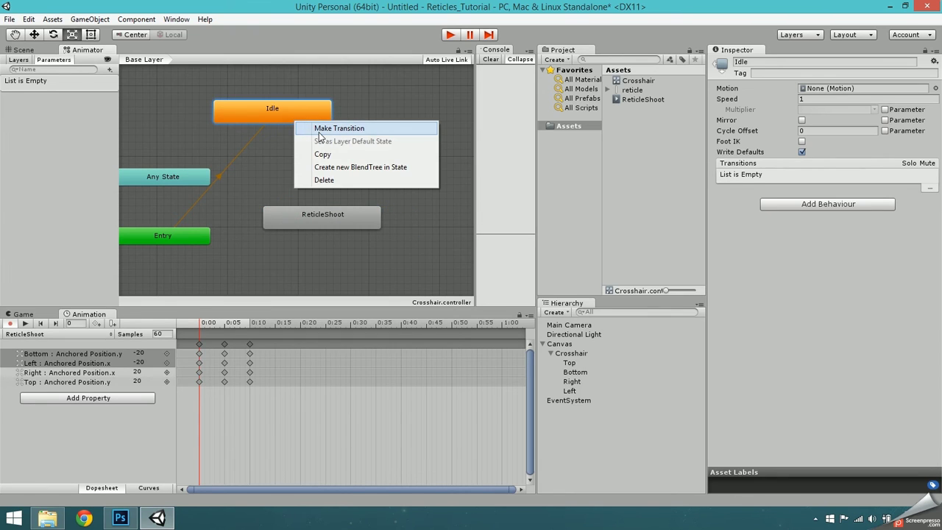
click(320, 130)
click(320, 221)
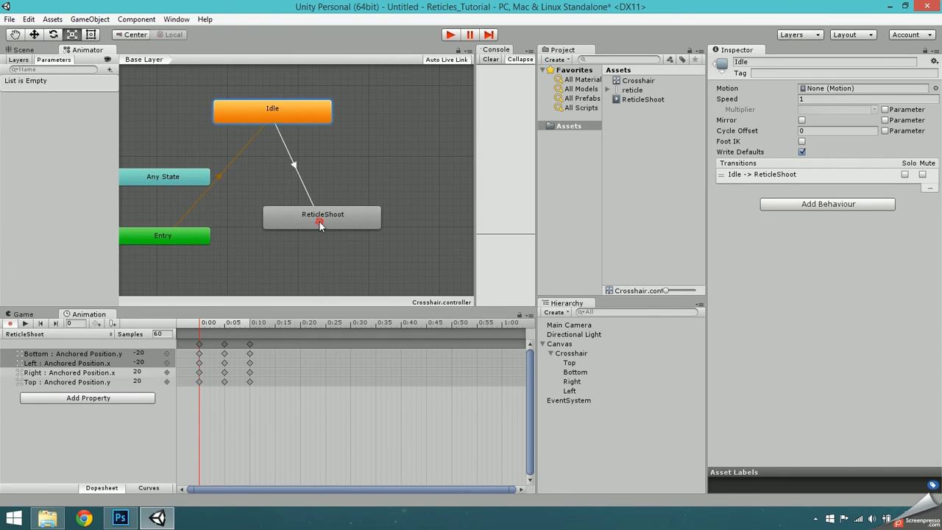
Step: Add a Trigger parameter named Shoot
click(110, 69)
click(134, 122)
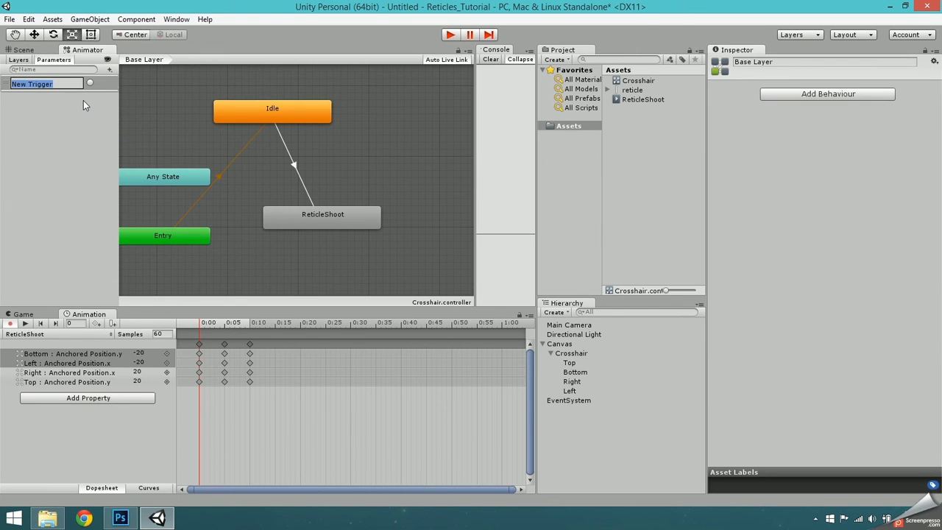
text(Shoot)
key(Return)
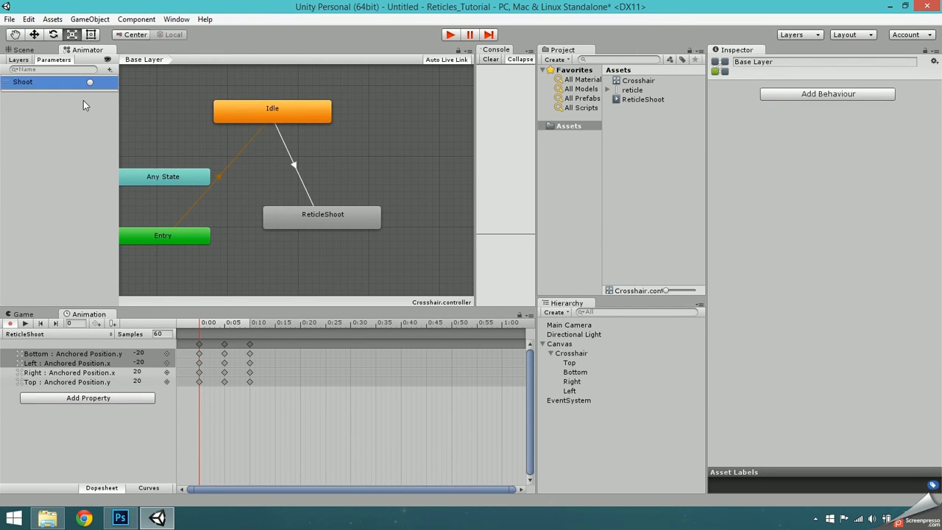
Step: Turn off exit time on the Idle → ReticleShoot transition and add a Shoot condition
click(289, 156)
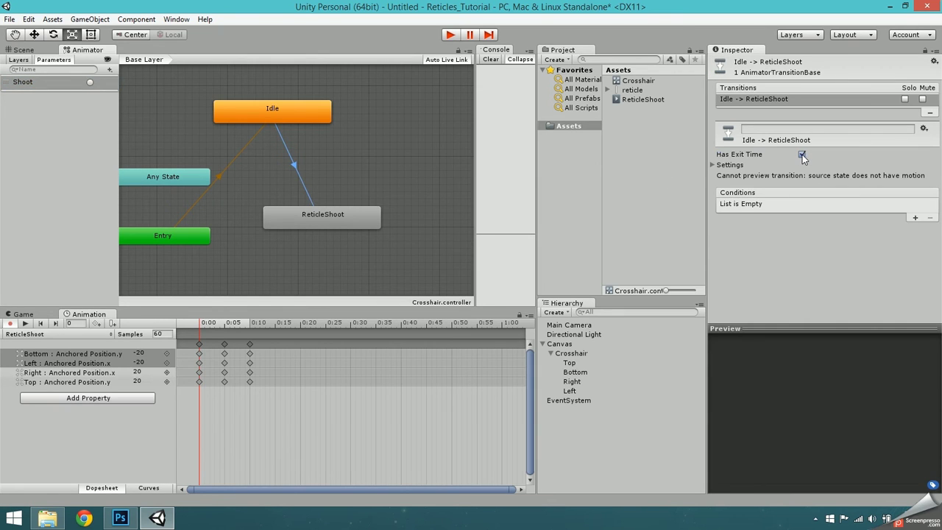
click(802, 155)
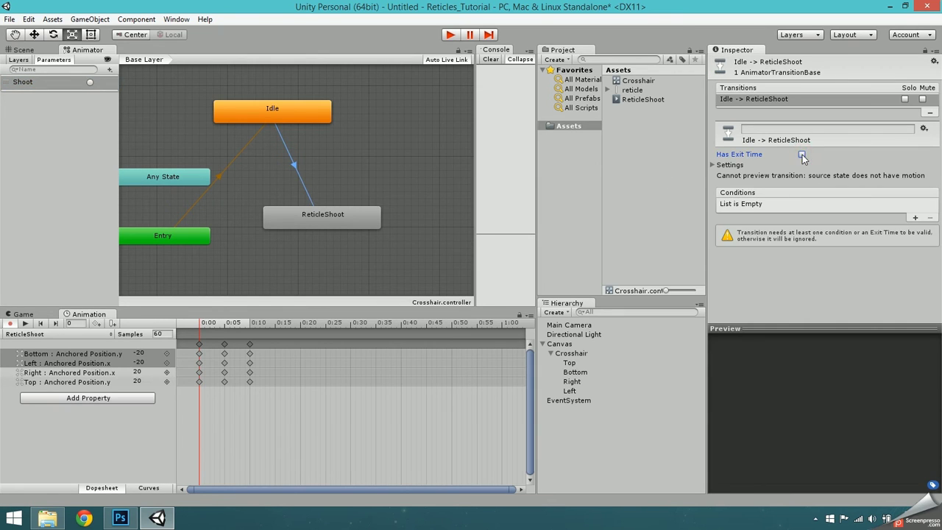
click(915, 218)
click(740, 206)
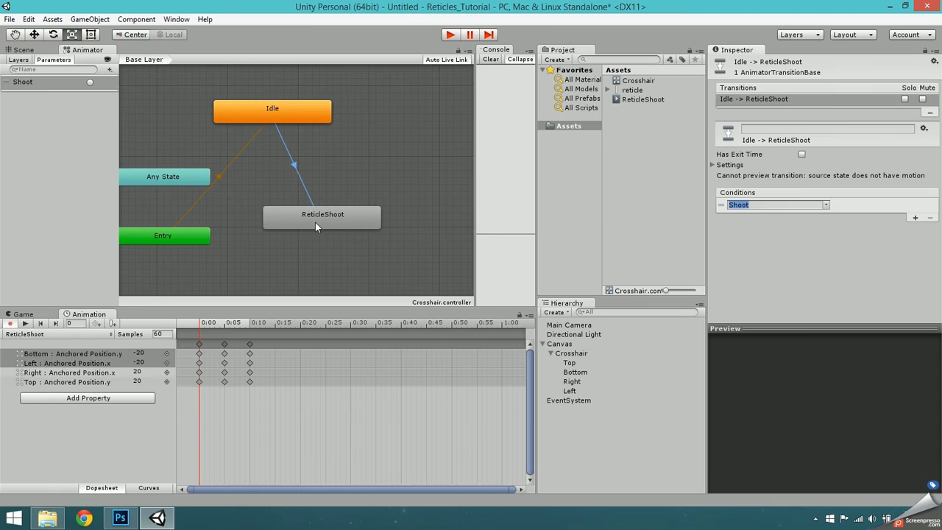
Step: Add a transition from ReticleShoot back to Idle
right_click(315, 222)
click(324, 219)
click(291, 112)
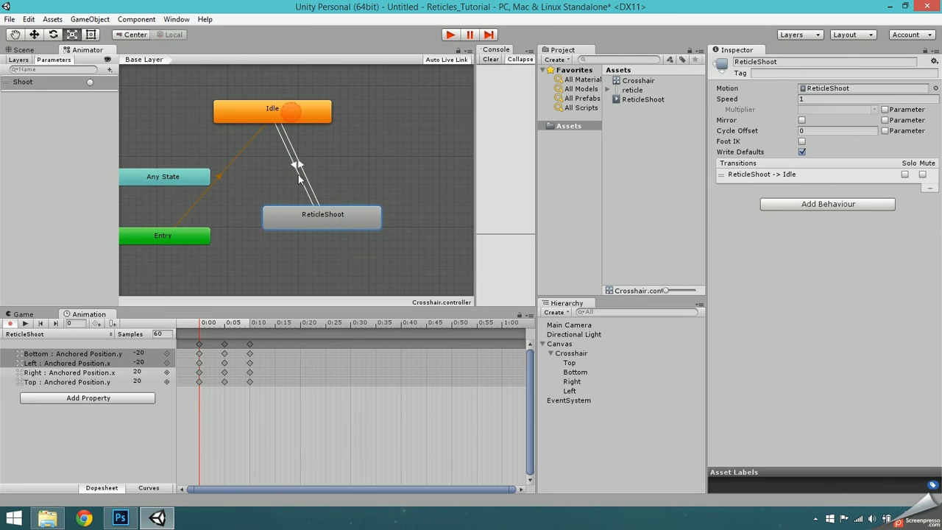
click(298, 175)
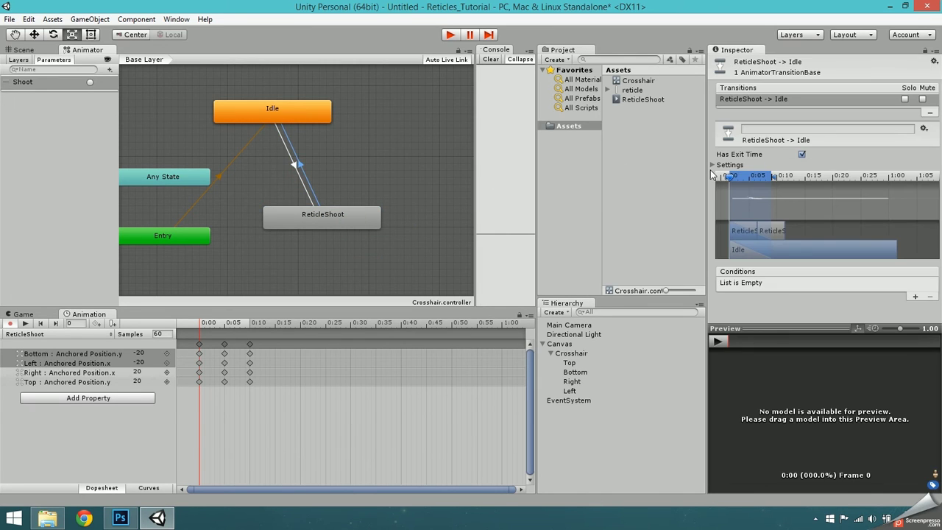
Step: Give it exit time, Fixed Duration off, and a Transition Duration of 0.1
click(713, 165)
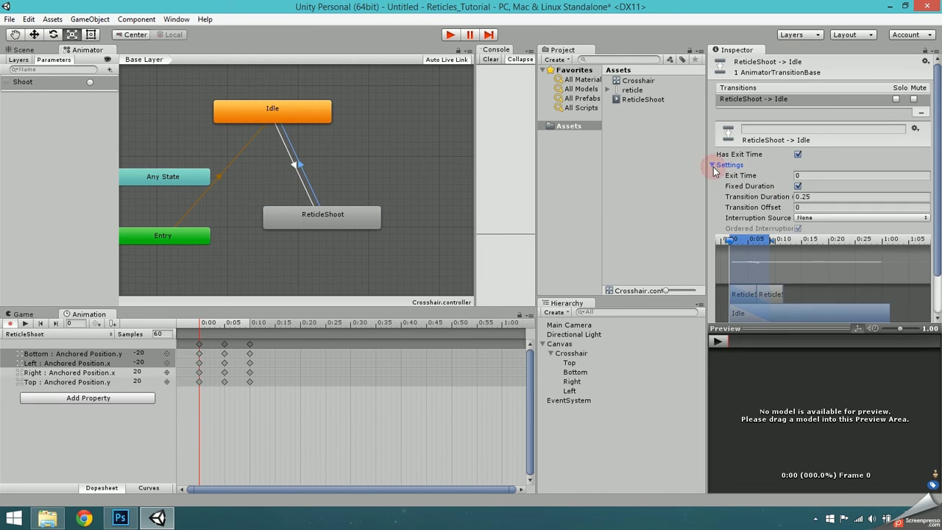
click(797, 155)
click(799, 186)
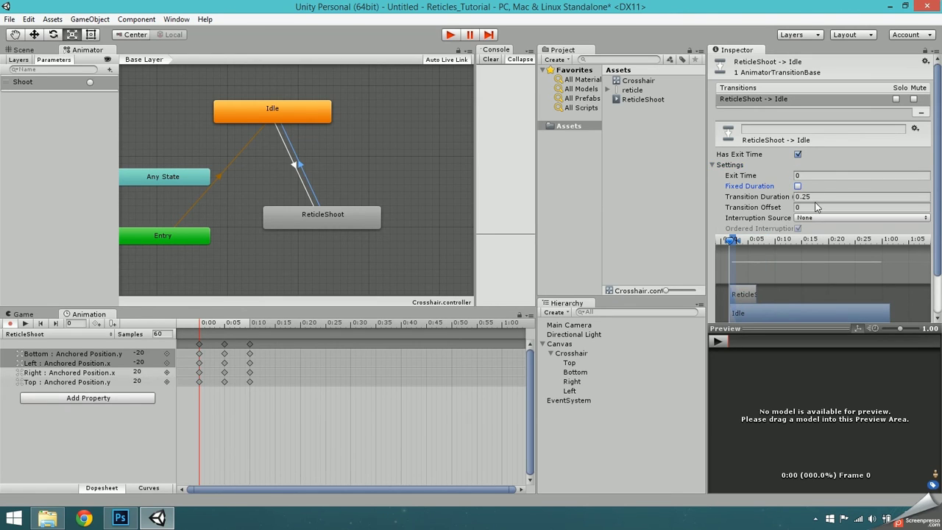
click(817, 197)
text(.1)
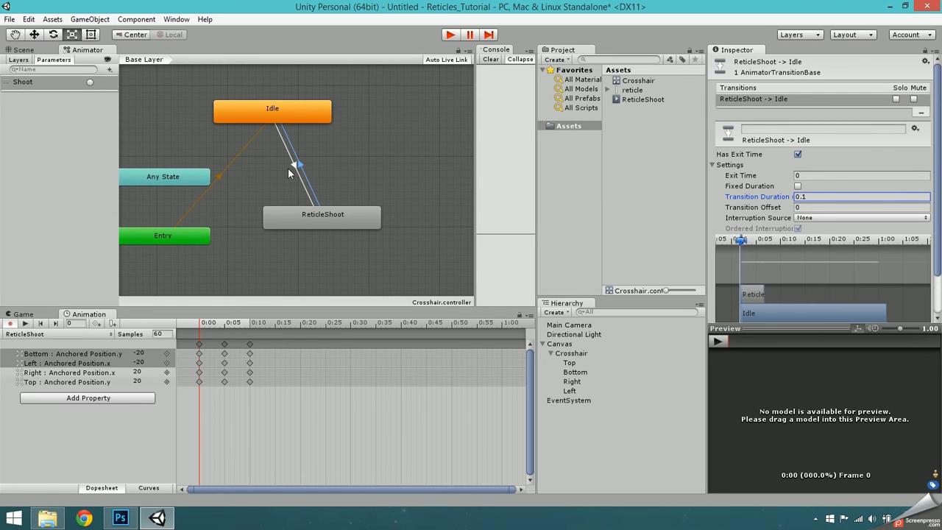
click(292, 166)
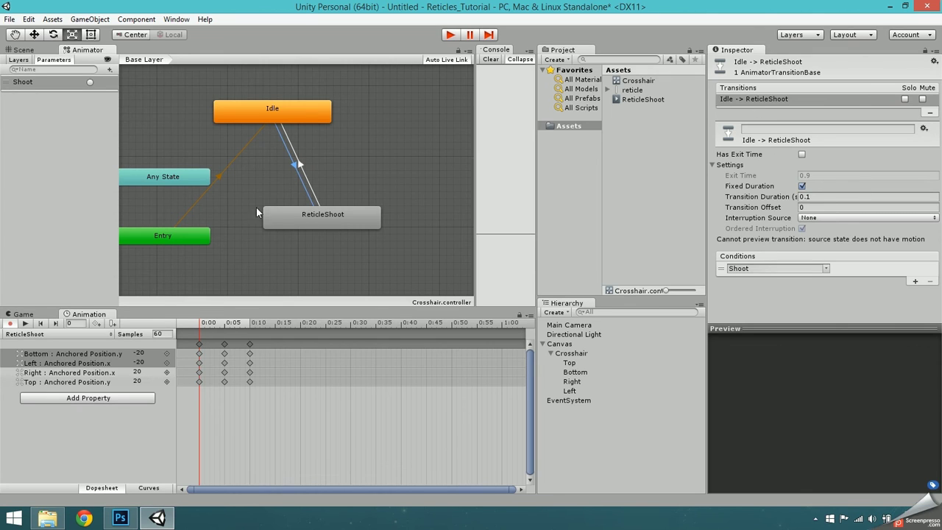
Step: Attach a new CrosshairControl script component to the Crosshair object
click(270, 110)
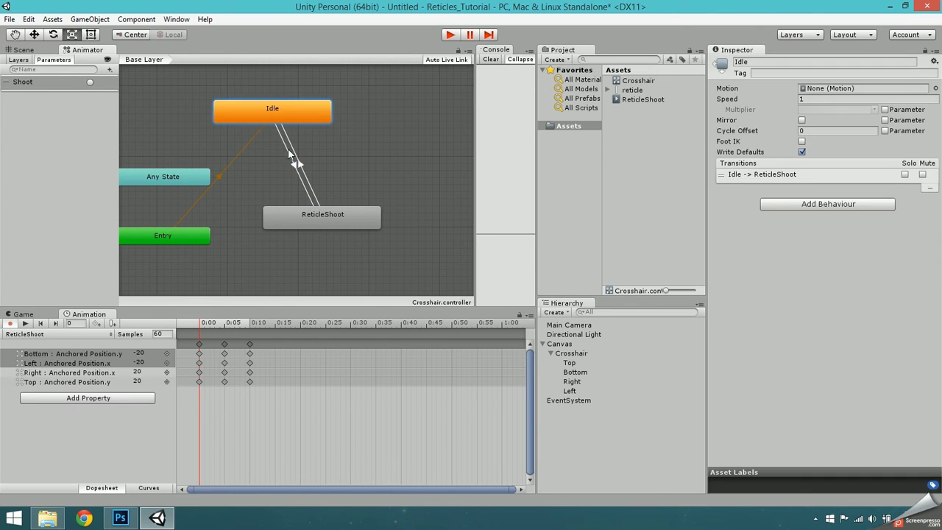
click(561, 344)
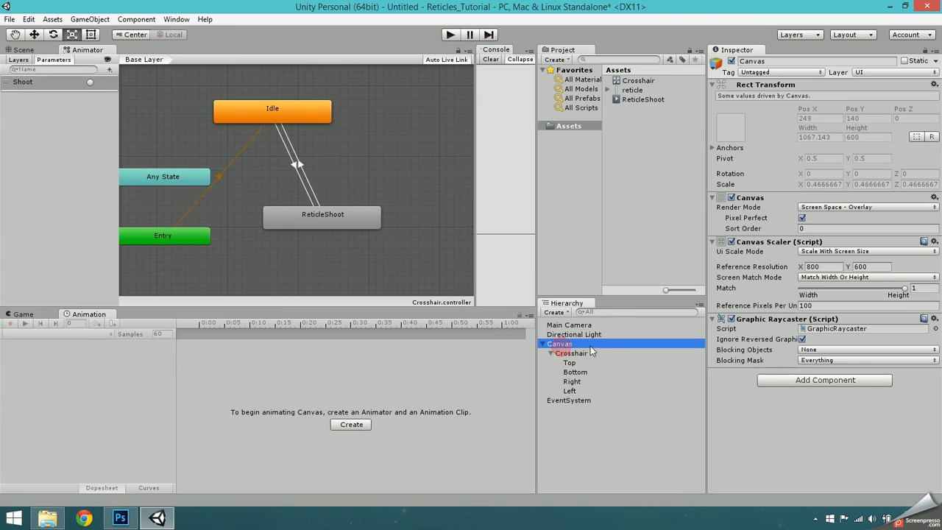
click(572, 354)
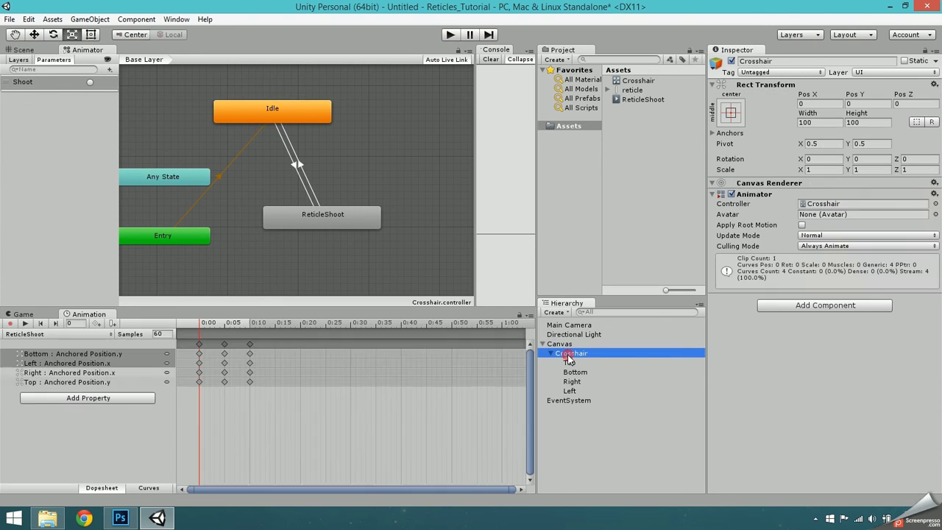
click(808, 306)
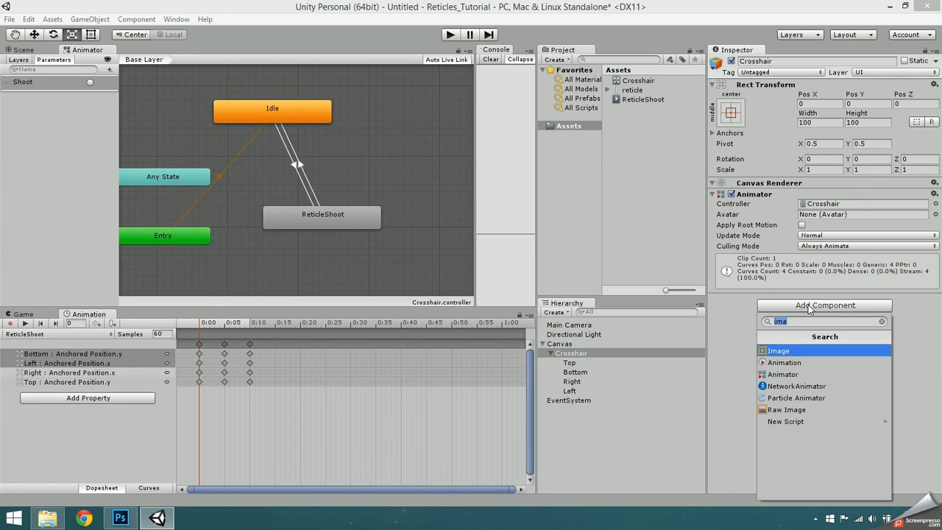
key(BackSpace)
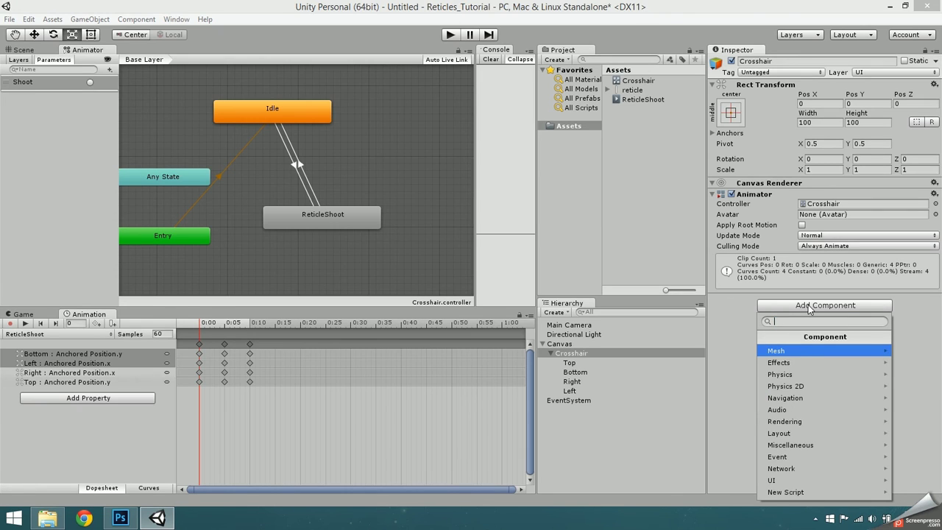
text(Crosshair)
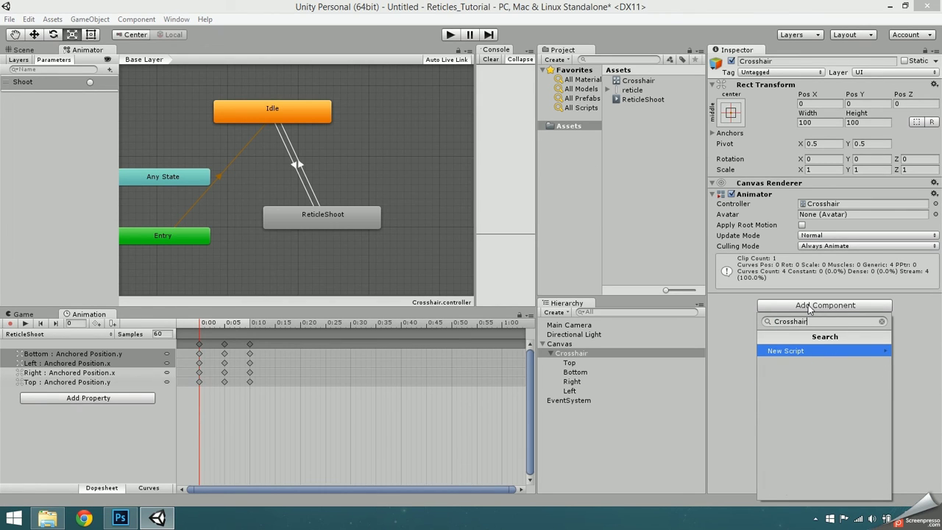
key(Return)
key(Return)
click(843, 309)
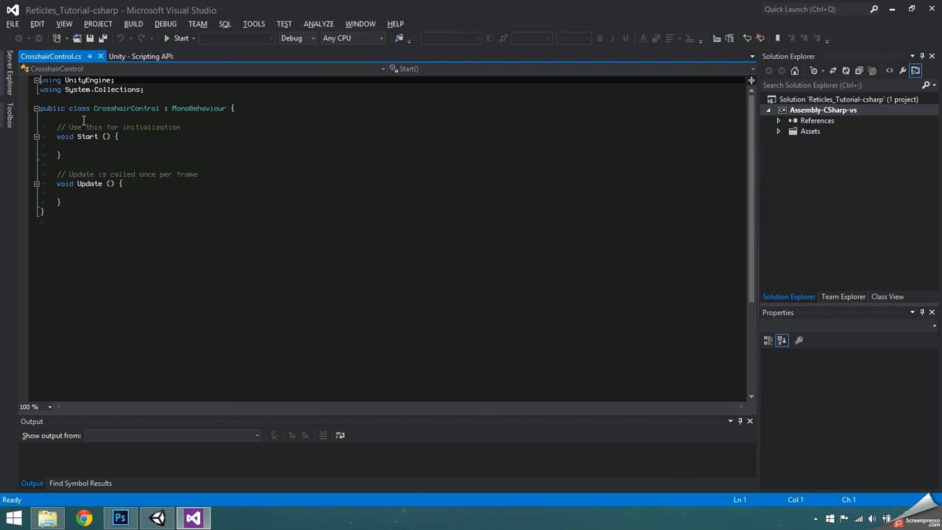
Step: Declare an Animator anim field and assign GetComponent<Animator>() in Start
click(82, 119)
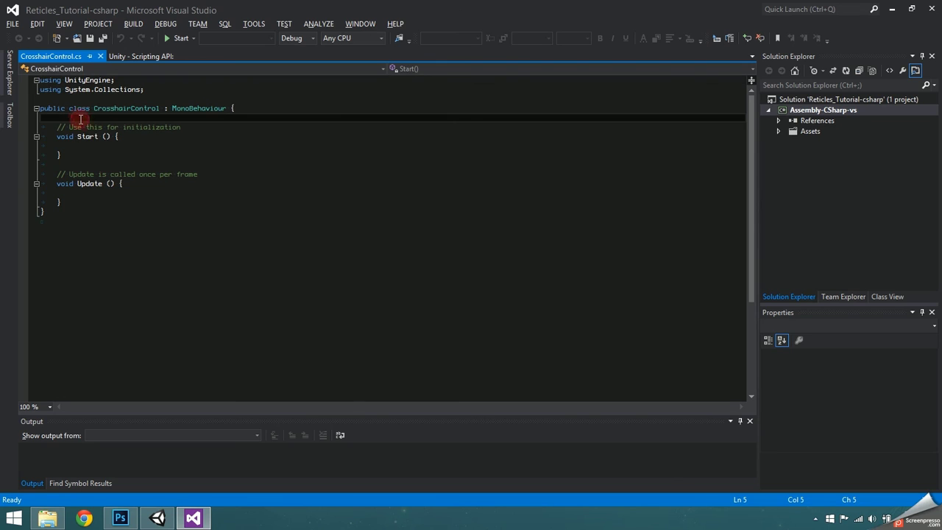
text(Animator)
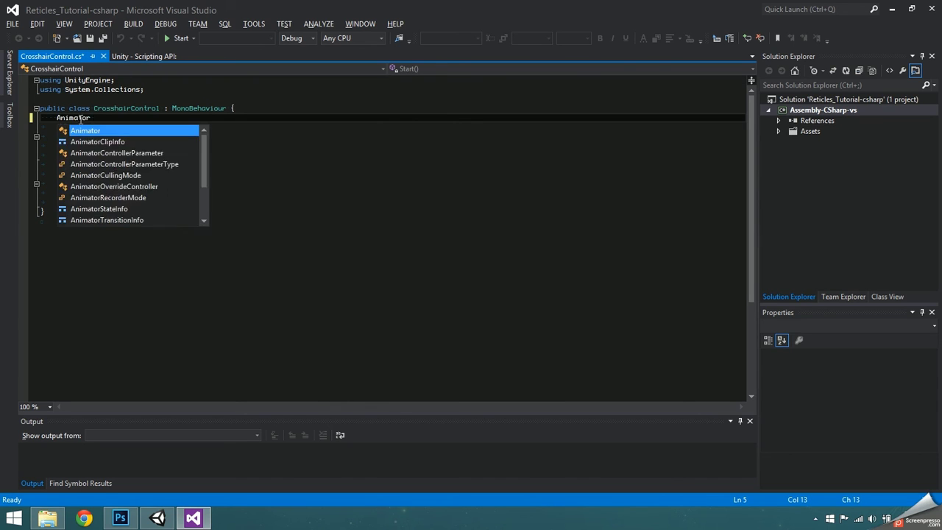
text( anim;)
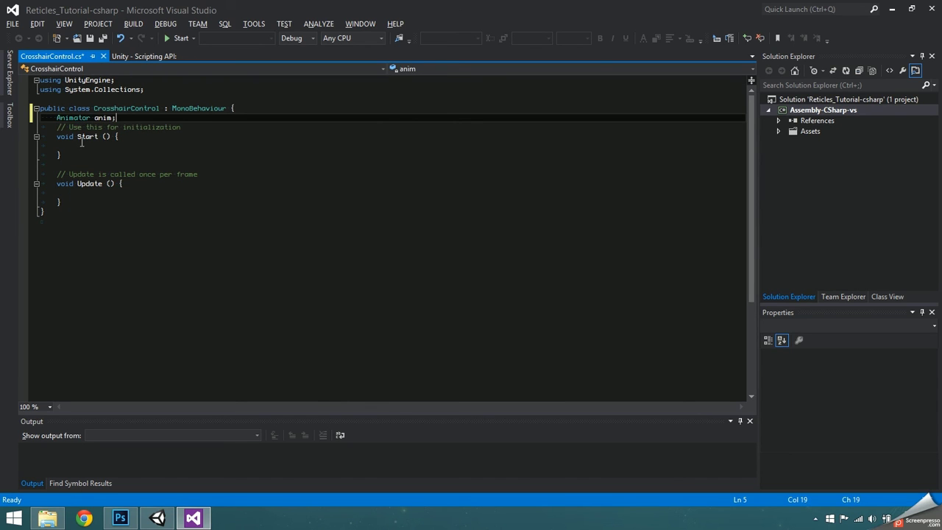
click(81, 145)
text(anim = get)
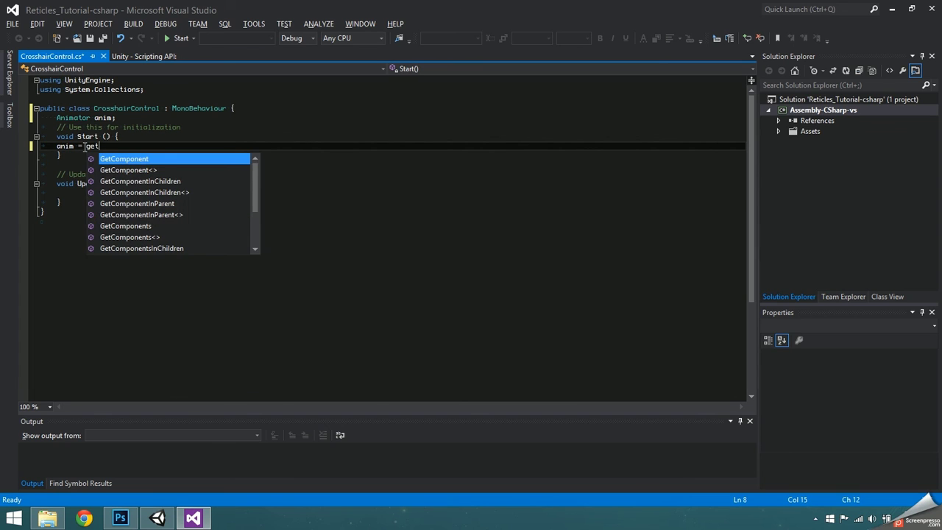
text(Component<Animator>();)
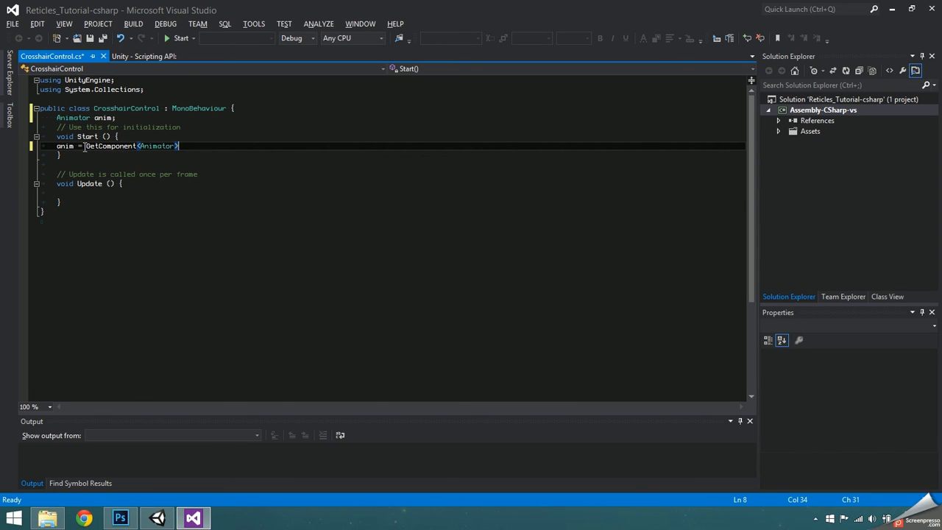
Step: In Update, add an if block testing Input.GetButtonDown("Fire1")
click(106, 194)
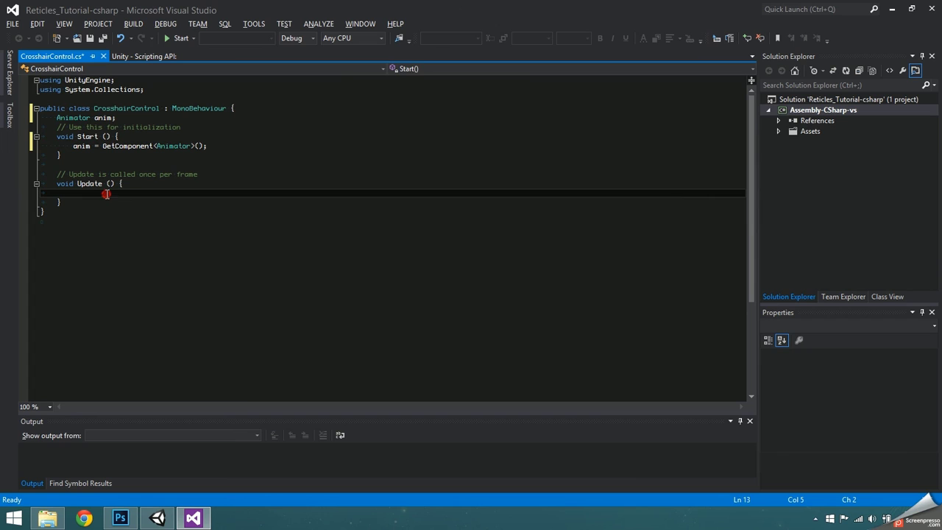
text(if(Input.get)
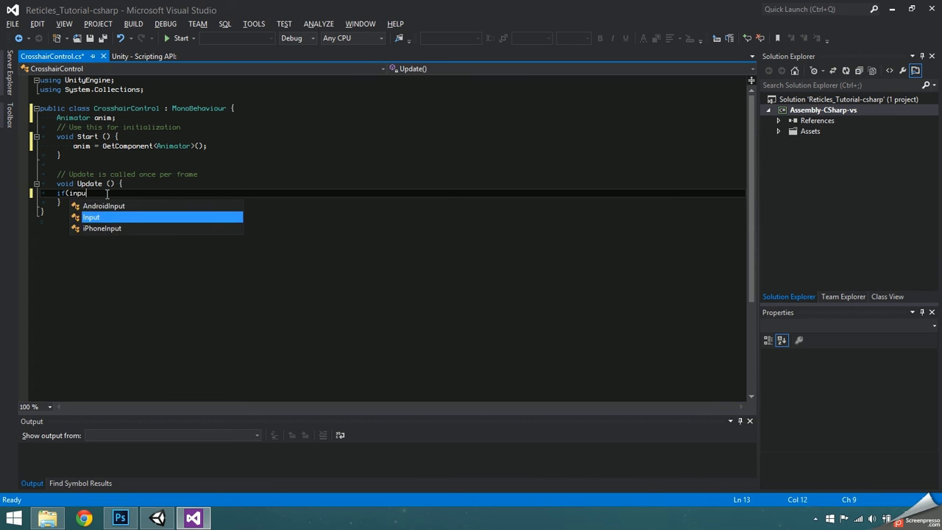
text(bu)
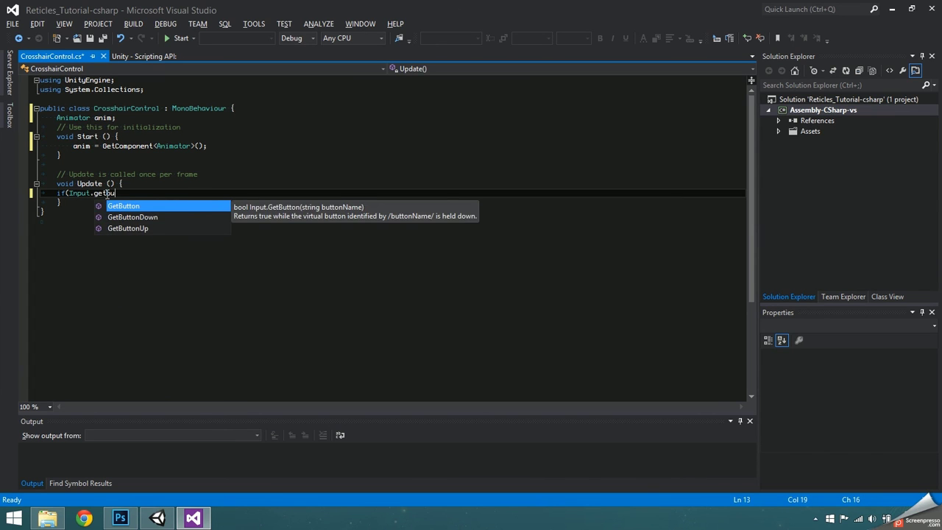
key(Down)
text(()
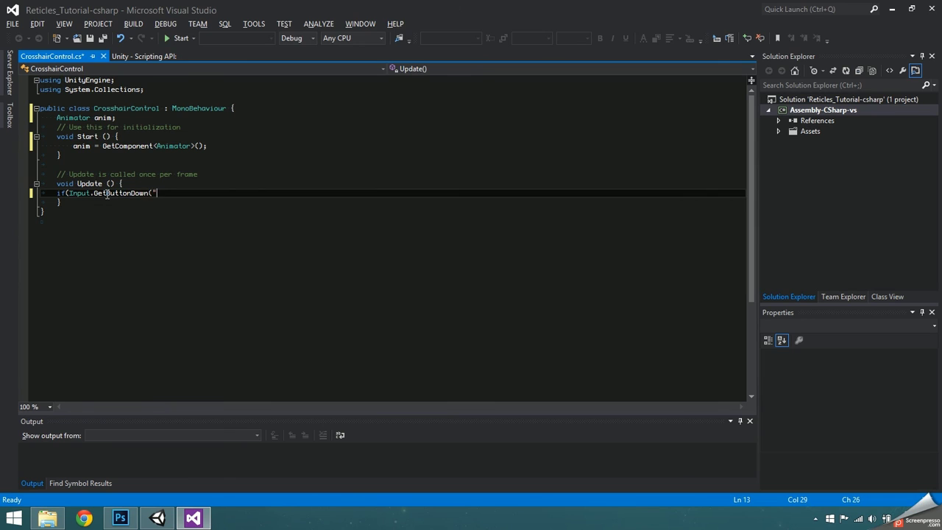
text("Fire1")))
key(Return)
text({)
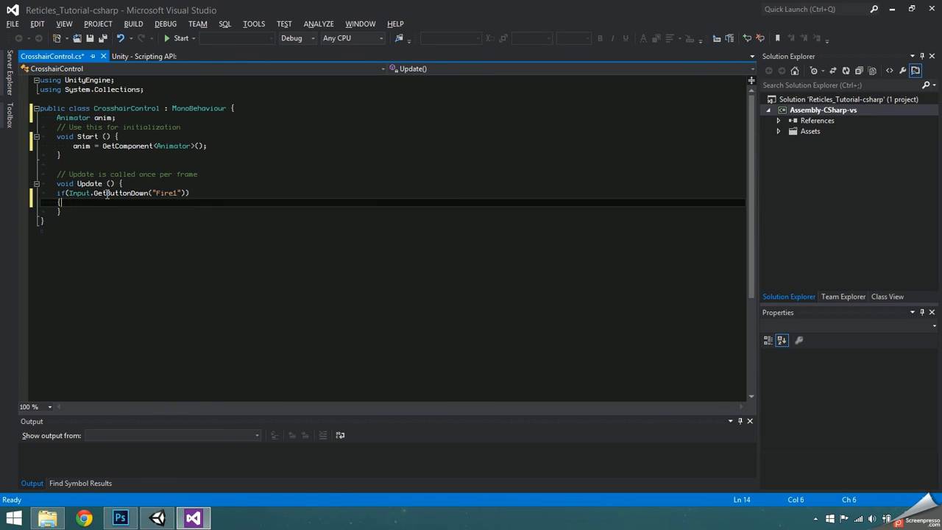
key(Return)
key(Return)
text(})
Step: Call anim.SetTrigger("Shoot") inside the if block, after confirming the parameter name, and save
click(116, 212)
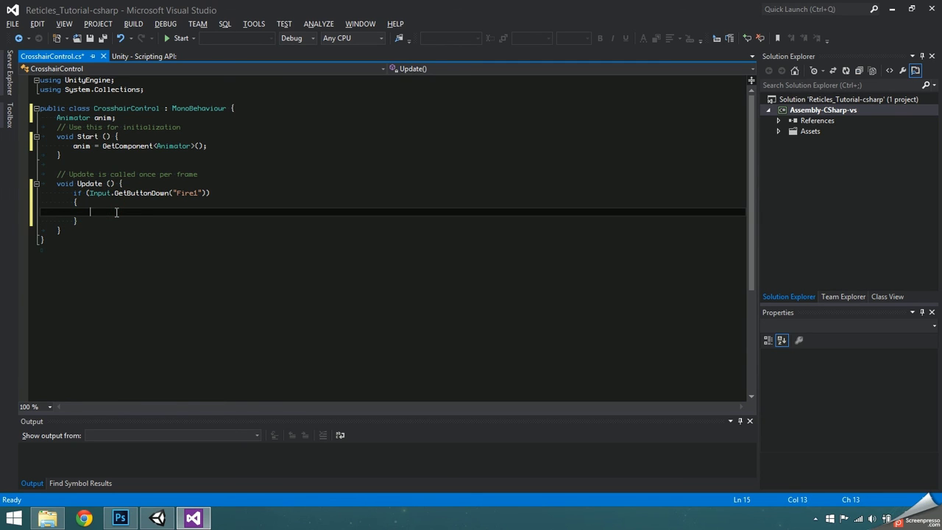
text(anim.sett)
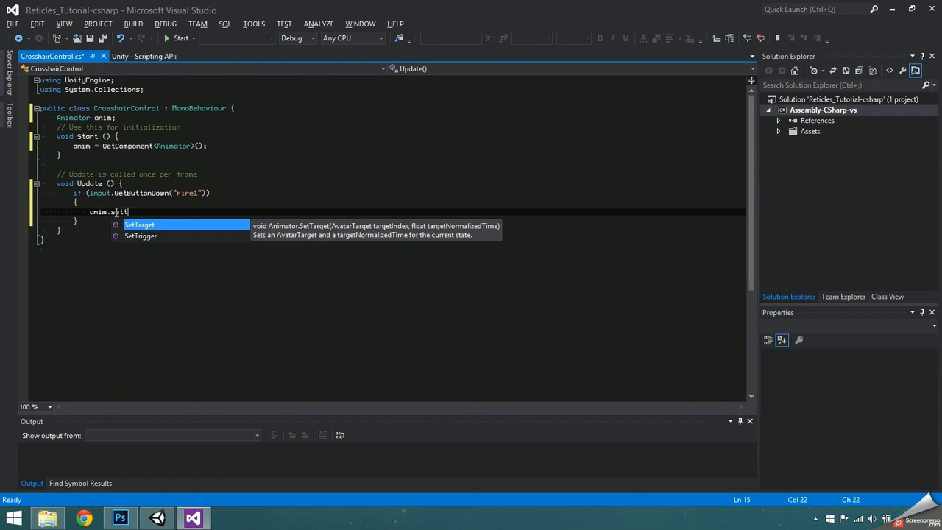
key(Down)
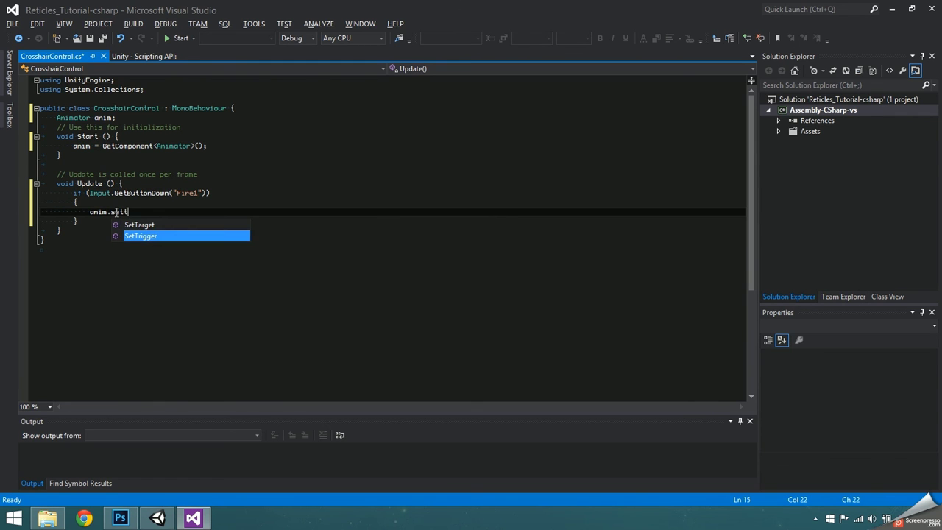
text(()
key(alt+Tab)
click(257, 125)
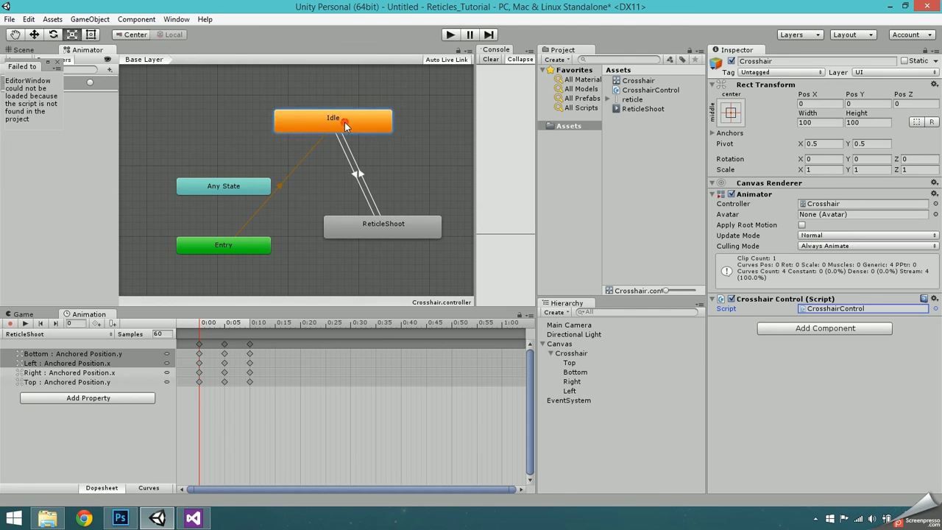
click(53, 59)
key(alt+Tab)
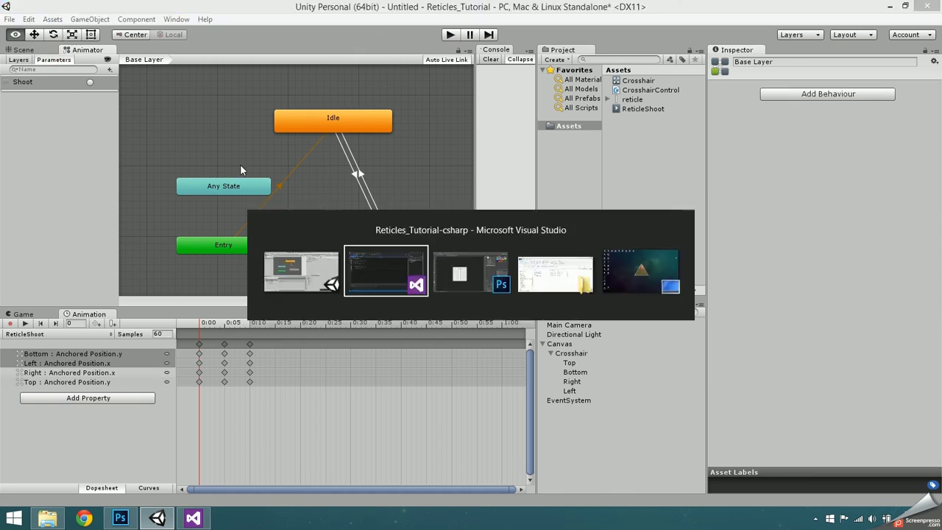
text("Shoot"))
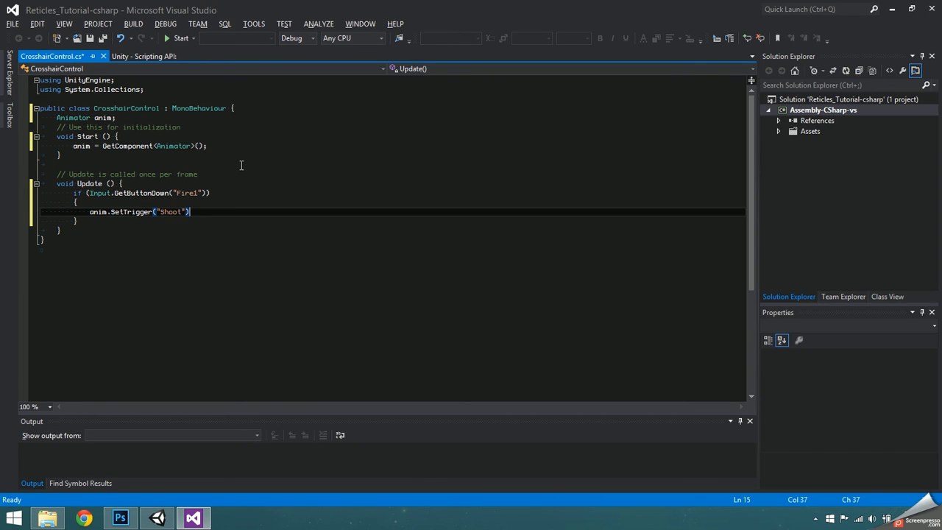
text(;)
key(ctrl+s)
Step: Play the game, enlarge the Game view, fire several times to see the bars spread, then stop
key(alt+Tab)
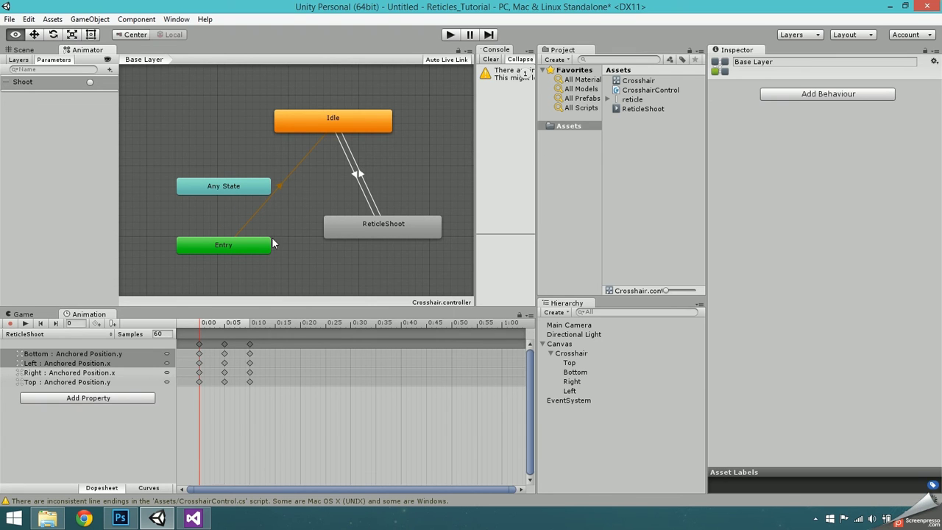
click(449, 35)
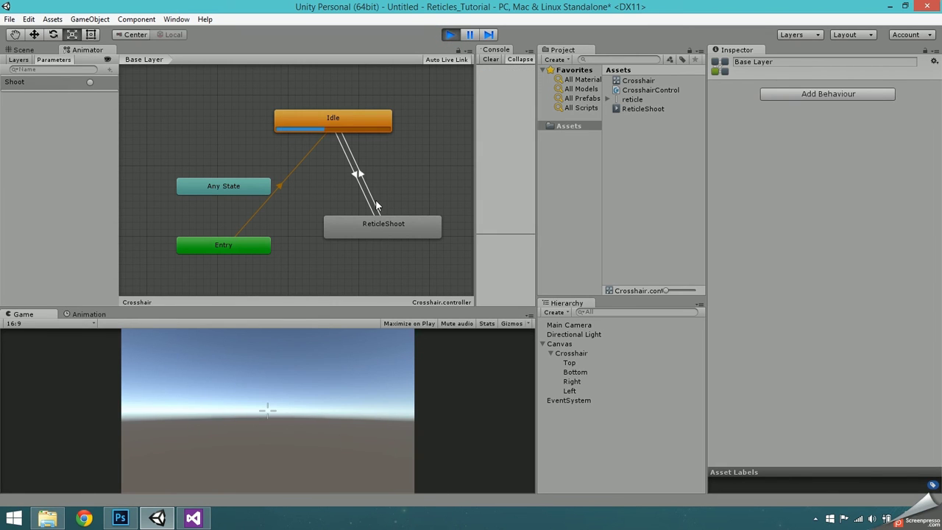
click(284, 380)
click(285, 380)
drag(271, 306, 271, 115)
click(354, 288)
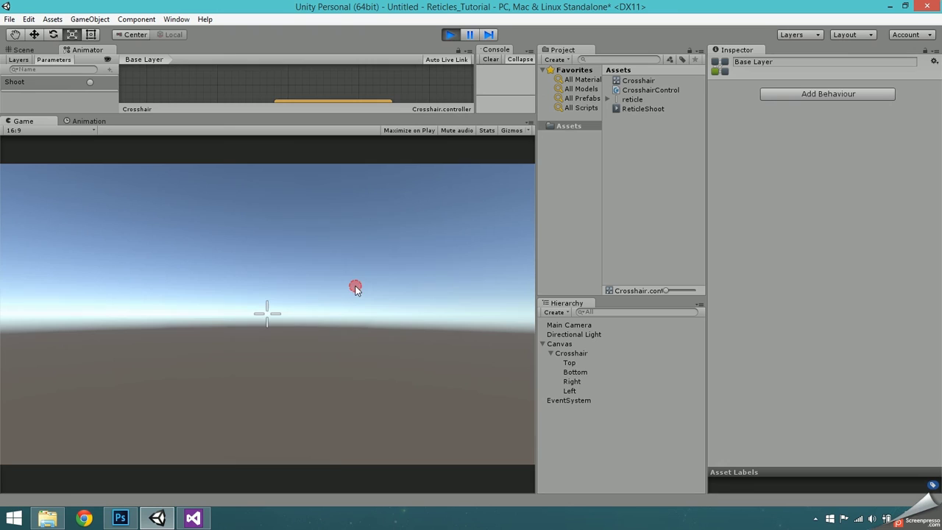
click(355, 289)
click(355, 290)
click(356, 290)
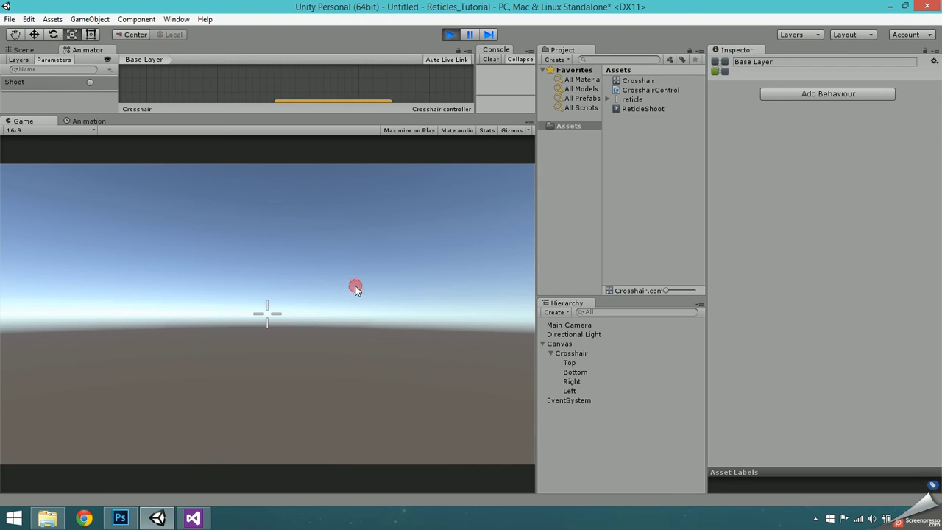
click(446, 34)
Step: Turn off Loop Time on the ReticleShoot clip
click(455, 37)
click(651, 108)
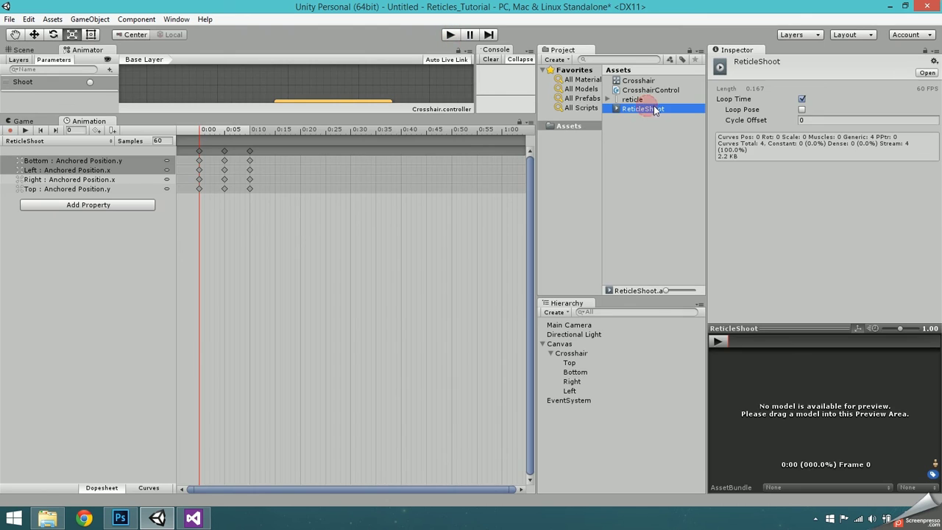
click(803, 100)
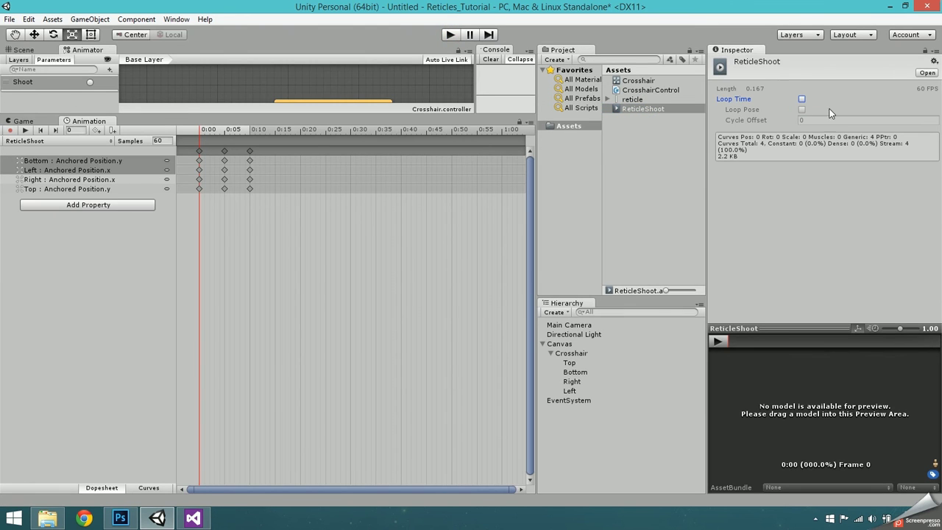
Step: Play the game and fire several times to confirm the crosshair animates once per click
click(451, 35)
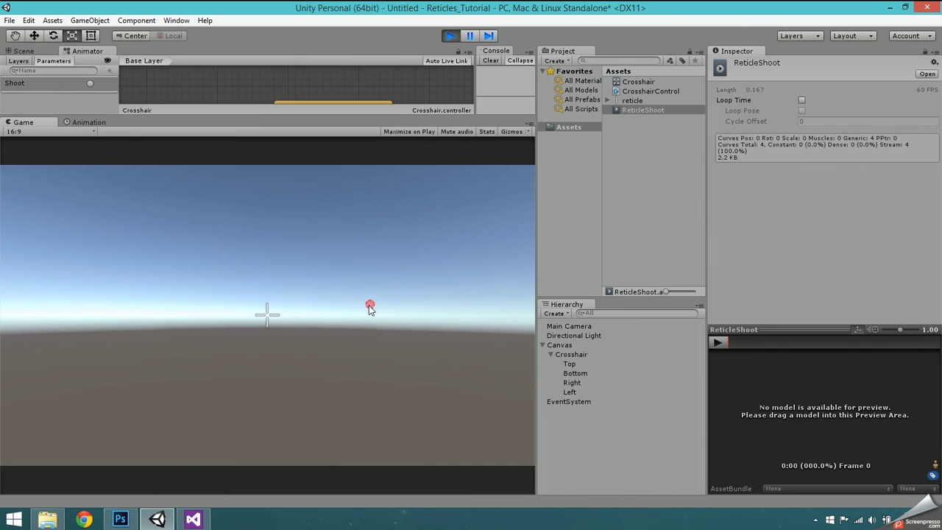
click(370, 309)
click(370, 309)
click(371, 310)
click(372, 331)
click(305, 347)
click(306, 348)
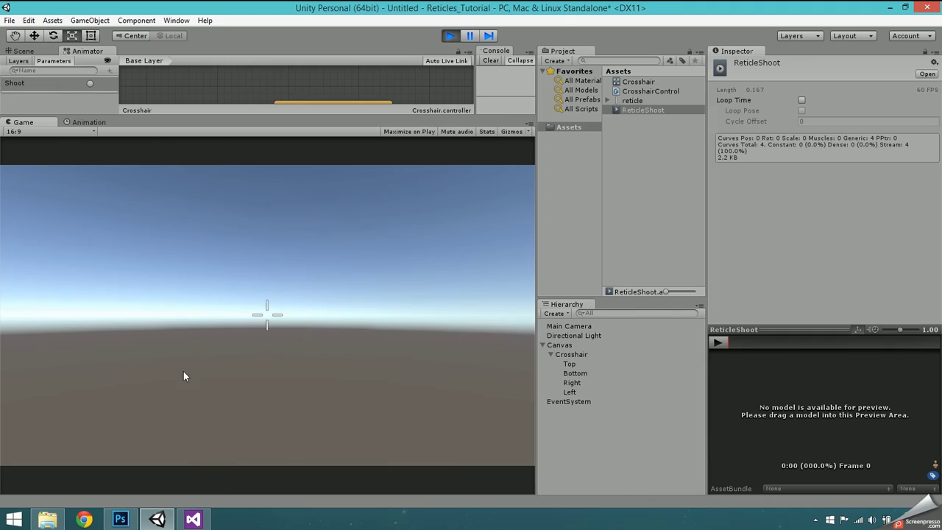